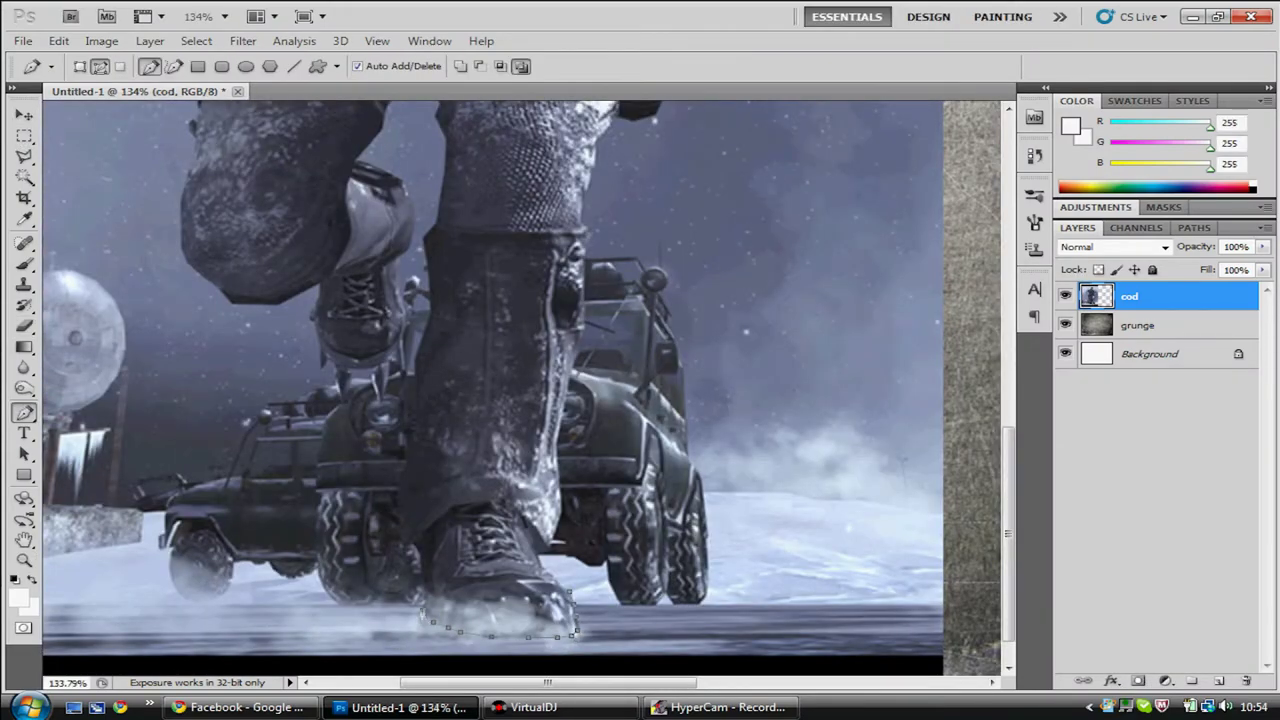
Step: Trace the soldier's outline upward along his body, panning the zoomed canvas
{"action": "left_click", "coordinate": [428, 321]}
{"action": "scroll", "coordinate": [463, 380], "scroll_direction": "up", "scroll_amount": 2}
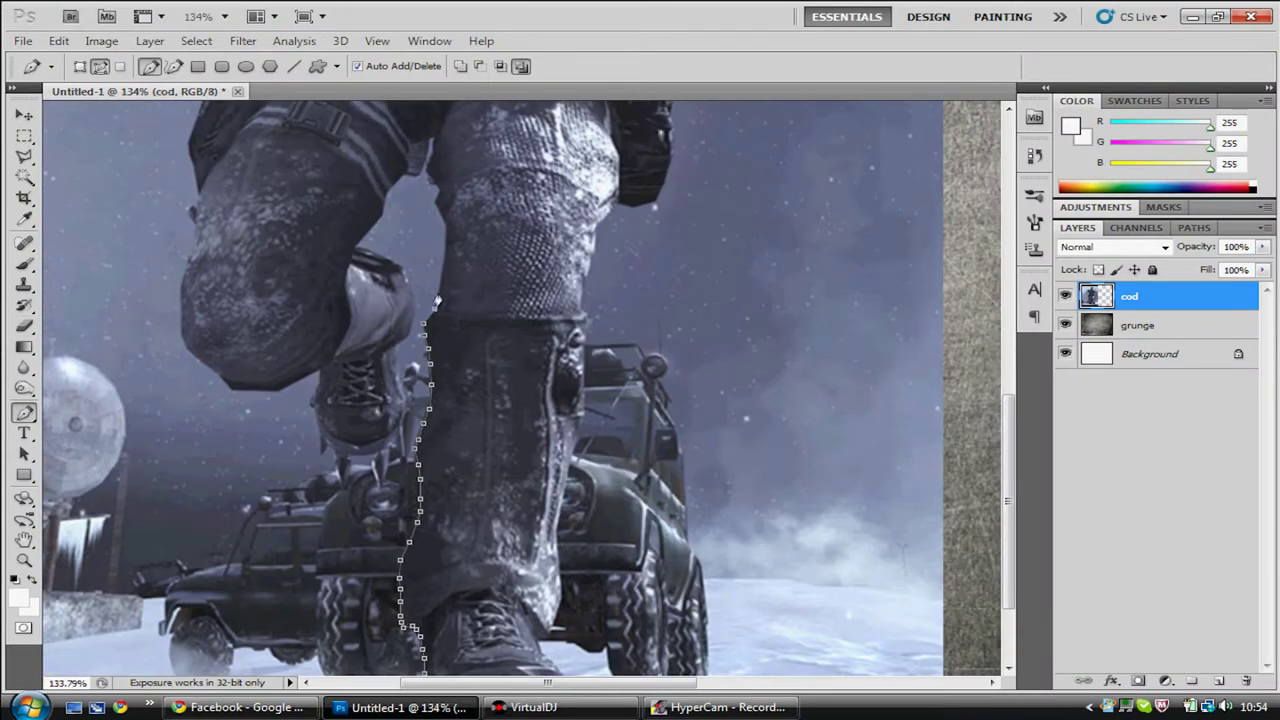
{"action": "scroll", "coordinate": [436, 200], "scroll_direction": "up", "scroll_amount": 2}
{"action": "scroll", "coordinate": [436, 200], "scroll_direction": "up", "scroll_amount": 3}
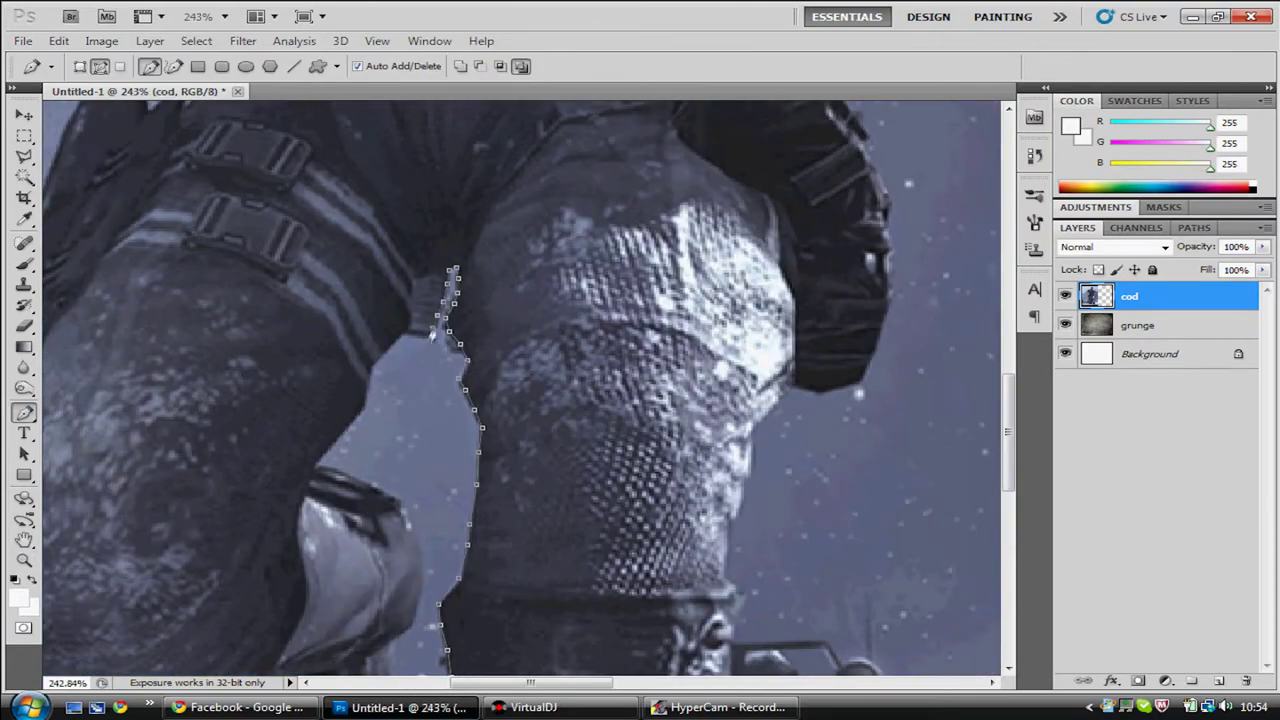
{"action": "scroll", "coordinate": [419, 568], "scroll_direction": "down", "scroll_amount": 4}
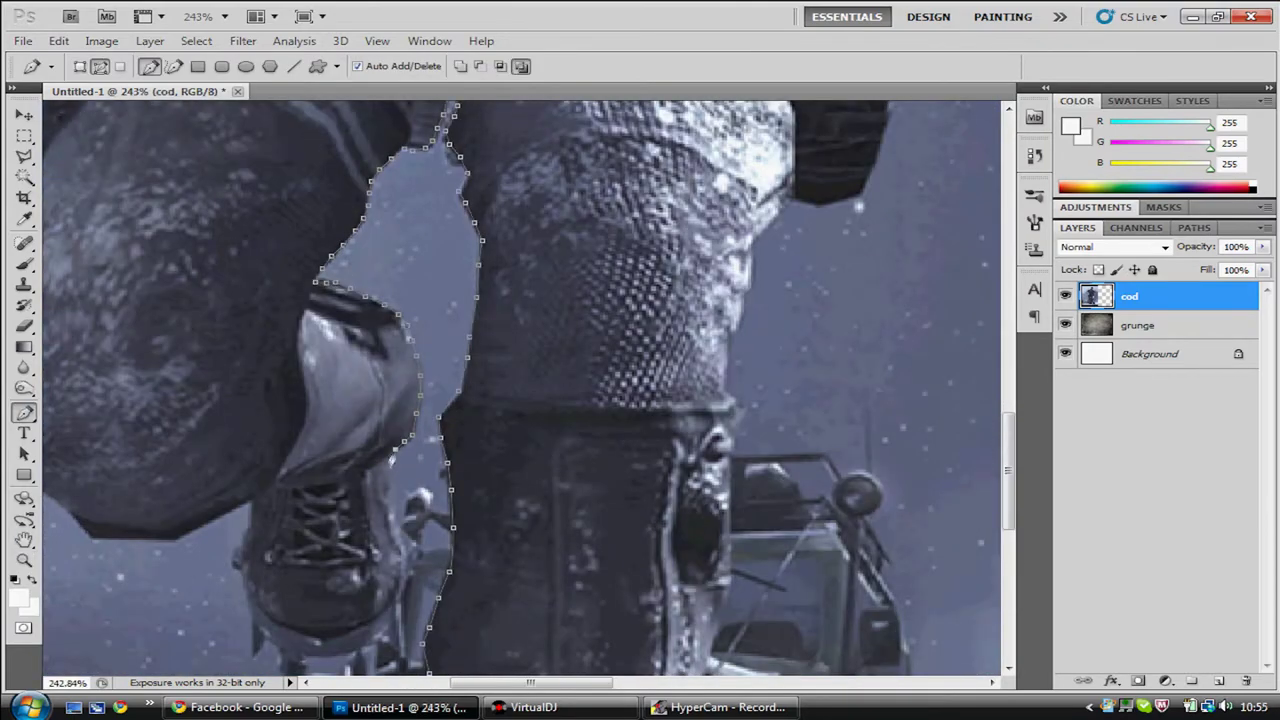
{"action": "scroll", "coordinate": [405, 562], "scroll_direction": "down", "scroll_amount": 4}
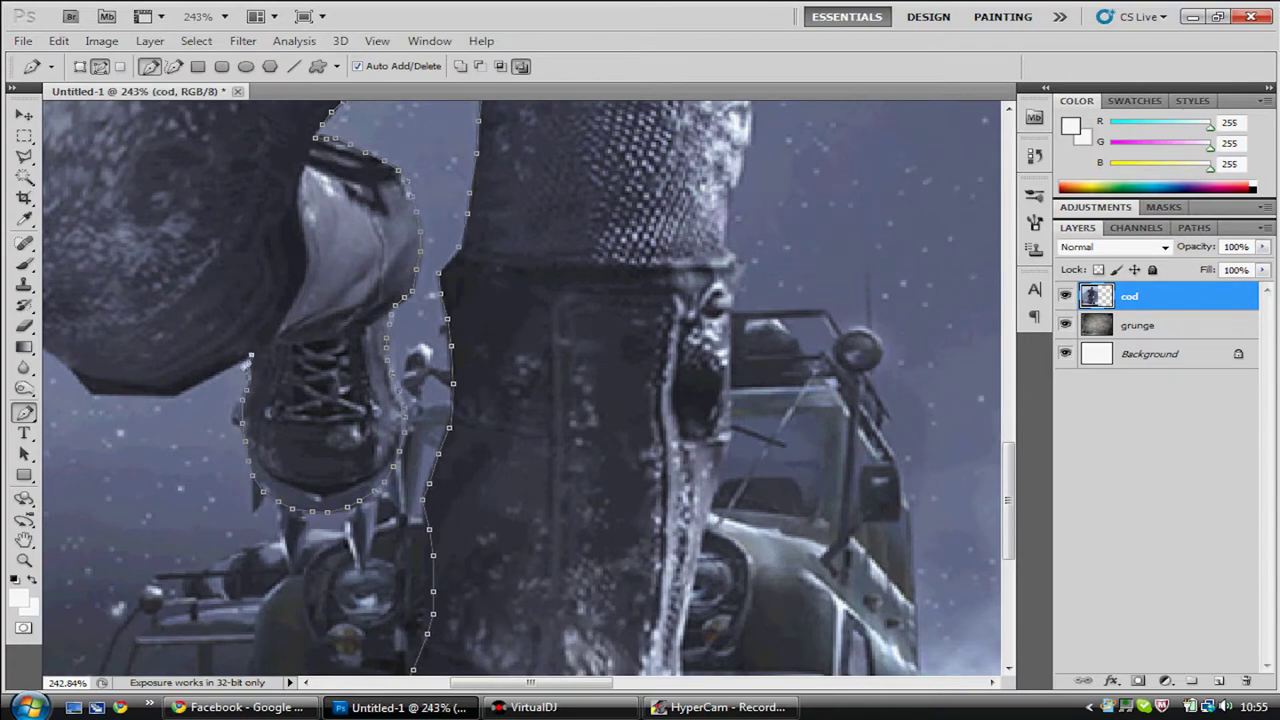
{"action": "scroll", "coordinate": [200, 380], "scroll_direction": "left", "scroll_amount": 10}
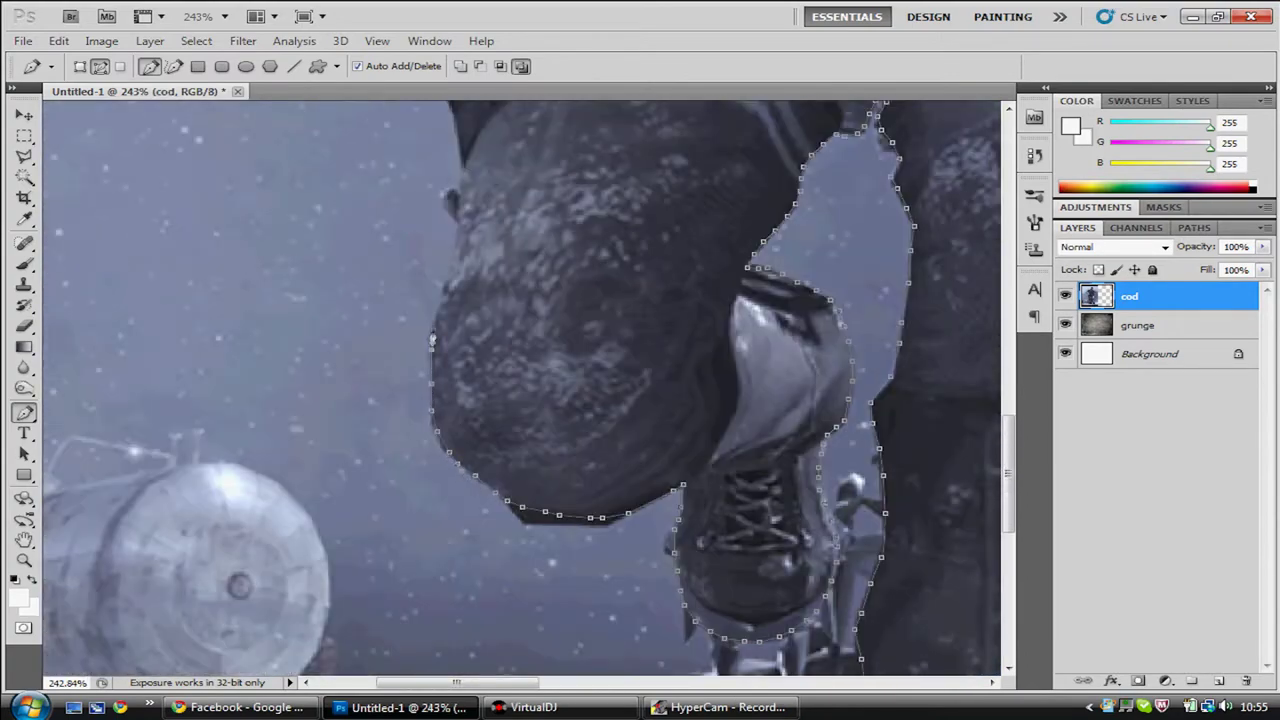
{"action": "scroll", "coordinate": [432, 340], "scroll_direction": "up", "scroll_amount": 2}
{"action": "scroll", "coordinate": [459, 410], "scroll_direction": "up", "scroll_amount": 4}
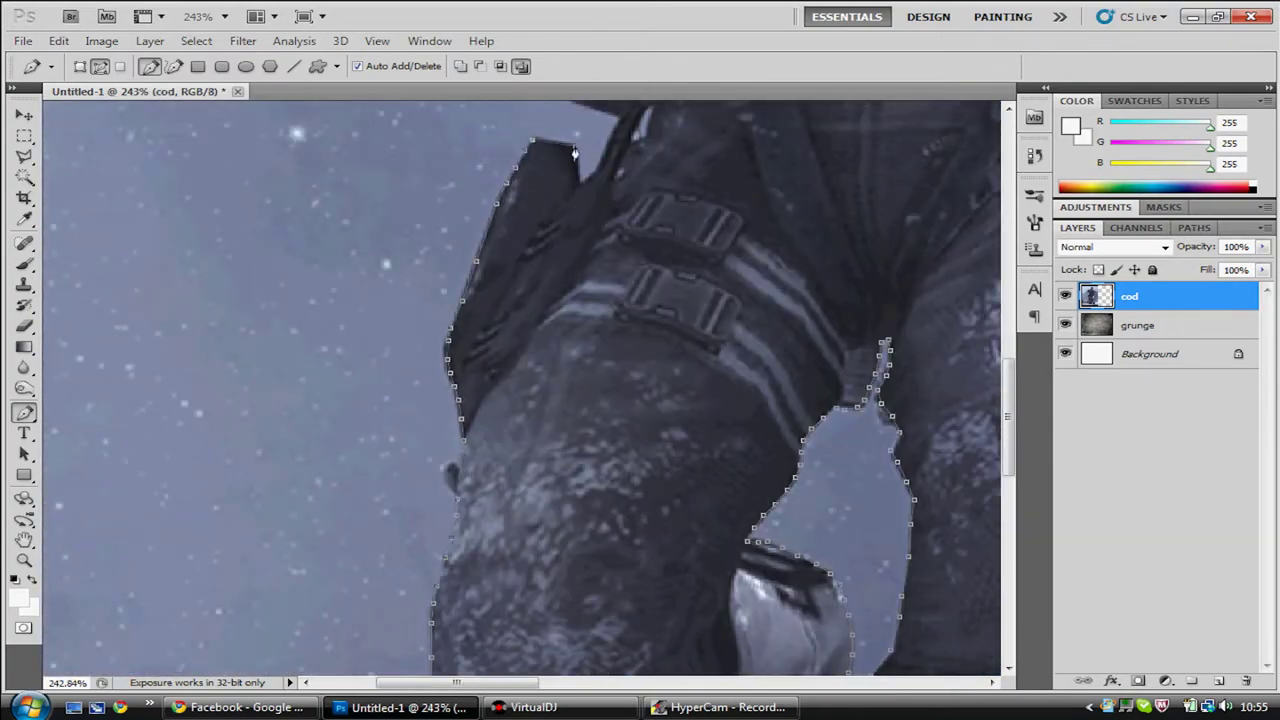
{"action": "scroll", "coordinate": [575, 152], "scroll_direction": "up", "scroll_amount": 4}
{"action": "scroll", "coordinate": [566, 318], "scroll_direction": "up", "scroll_amount": 3}
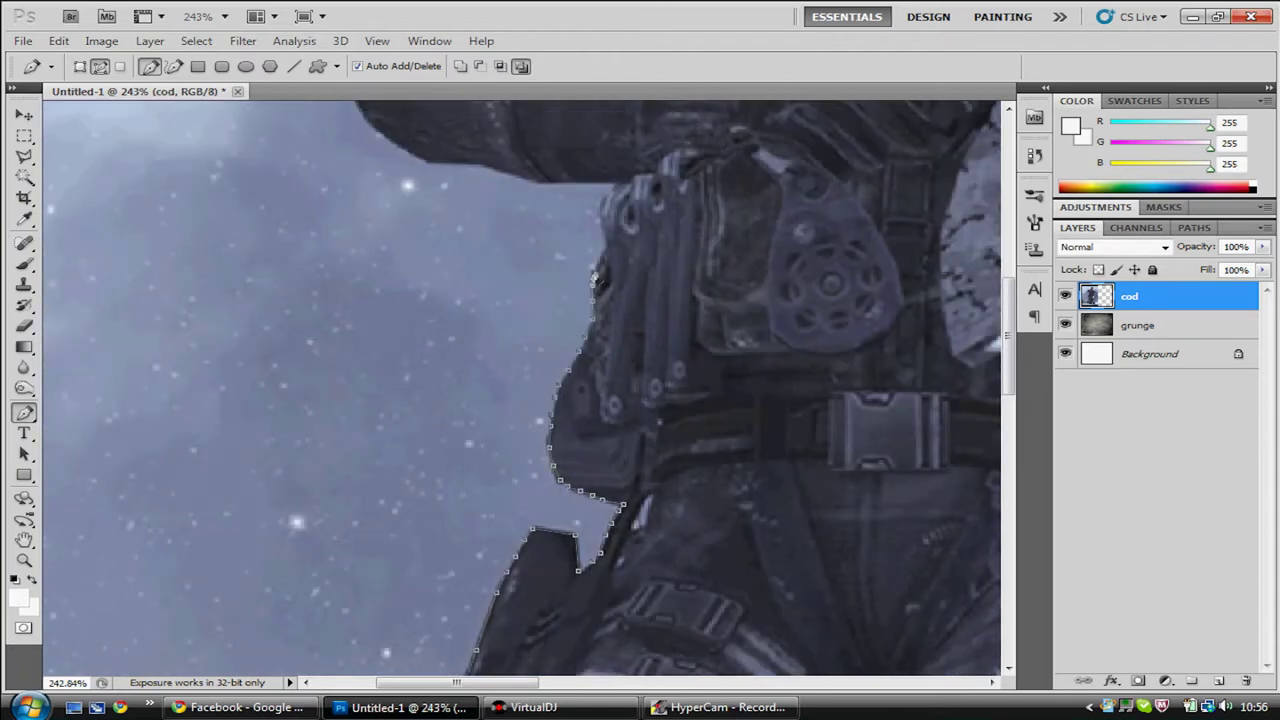
{"action": "scroll", "coordinate": [595, 276], "scroll_direction": "up", "scroll_amount": 3}
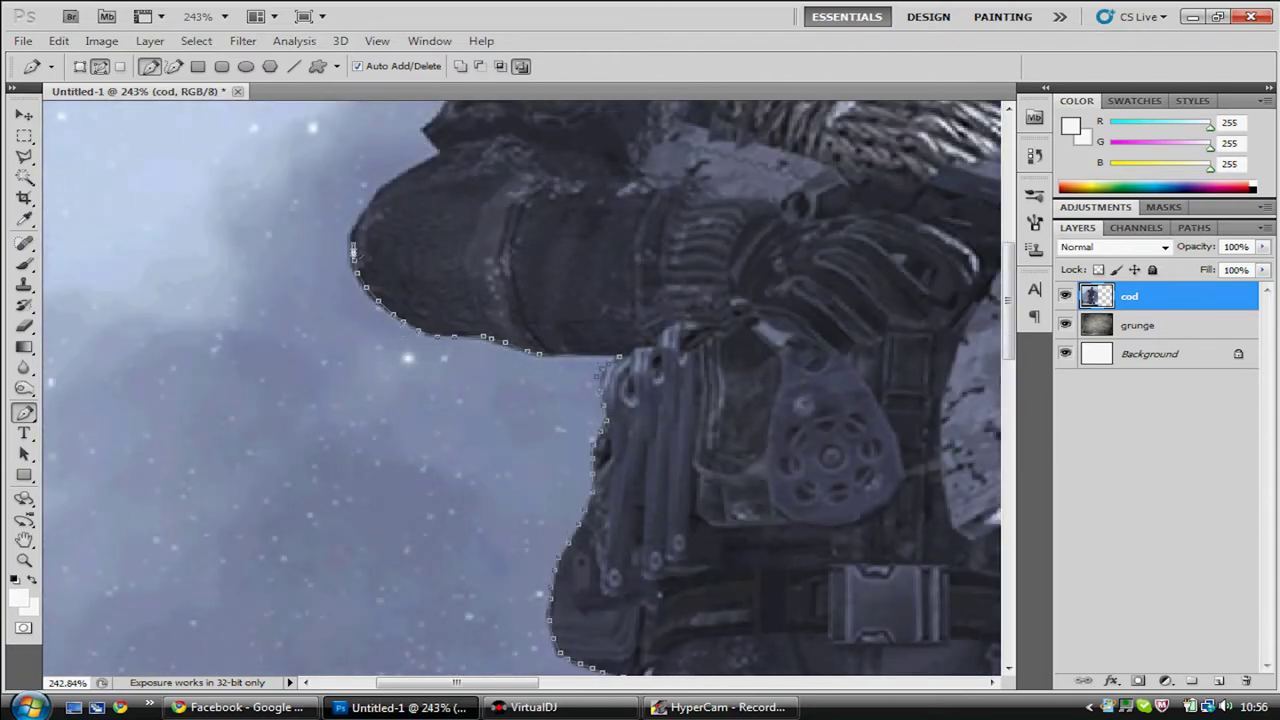
{"action": "scroll", "coordinate": [425, 170], "scroll_direction": "up", "scroll_amount": 3}
{"action": "scroll", "coordinate": [607, 345], "scroll_direction": "up", "scroll_amount": 2}
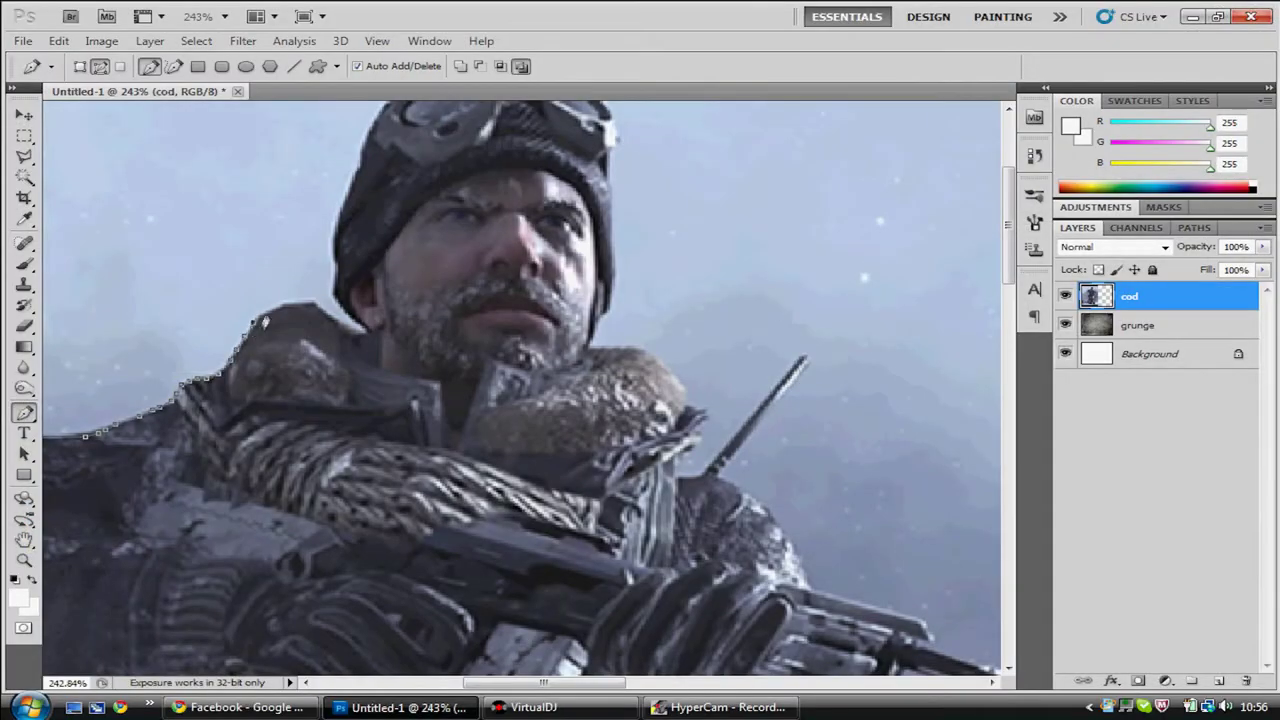
{"action": "scroll", "coordinate": [370, 330], "scroll_direction": "up", "scroll_amount": 3}
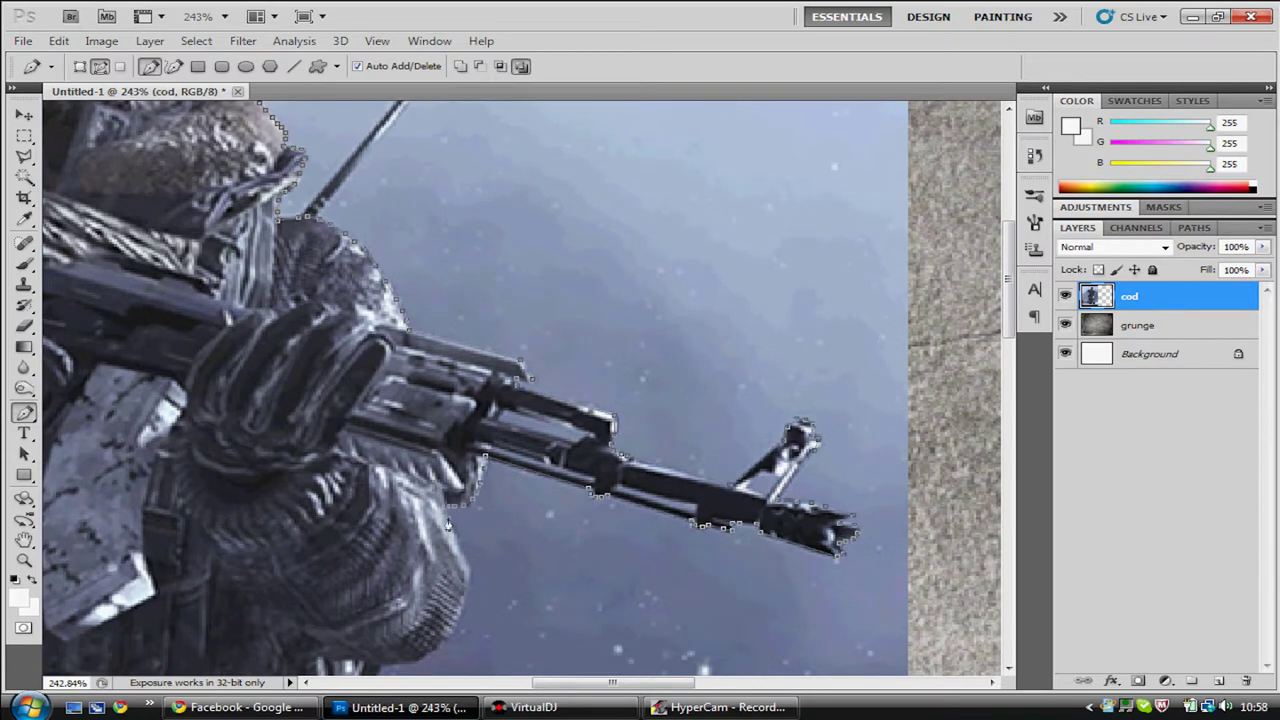
Step: Continue the path down past the shoulder pad to the boots, then zoom out
{"action": "scroll", "coordinate": [525, 390], "scroll_direction": "down", "scroll_amount": 3}
{"action": "scroll", "coordinate": [425, 565], "scroll_direction": "down", "scroll_amount": 5}
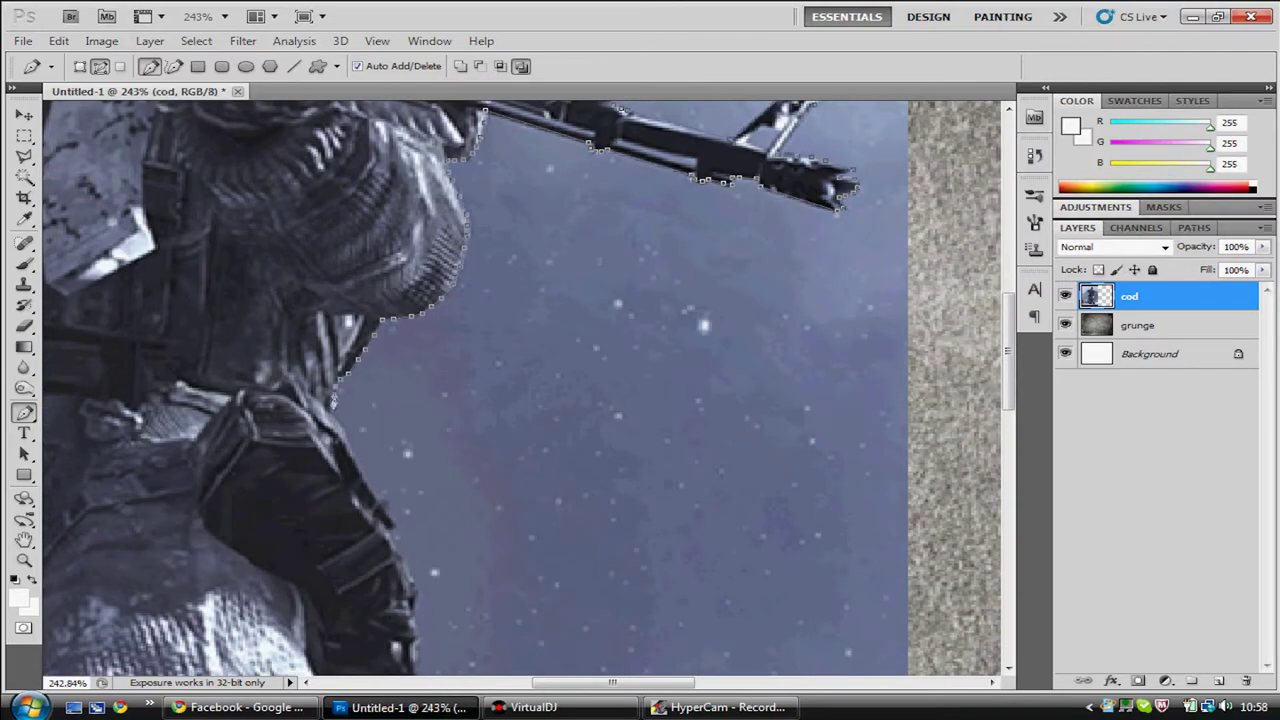
{"action": "scroll", "coordinate": [395, 545], "scroll_direction": "down", "scroll_amount": 5}
{"action": "scroll", "coordinate": [415, 357], "scroll_direction": "down", "scroll_amount": 3}
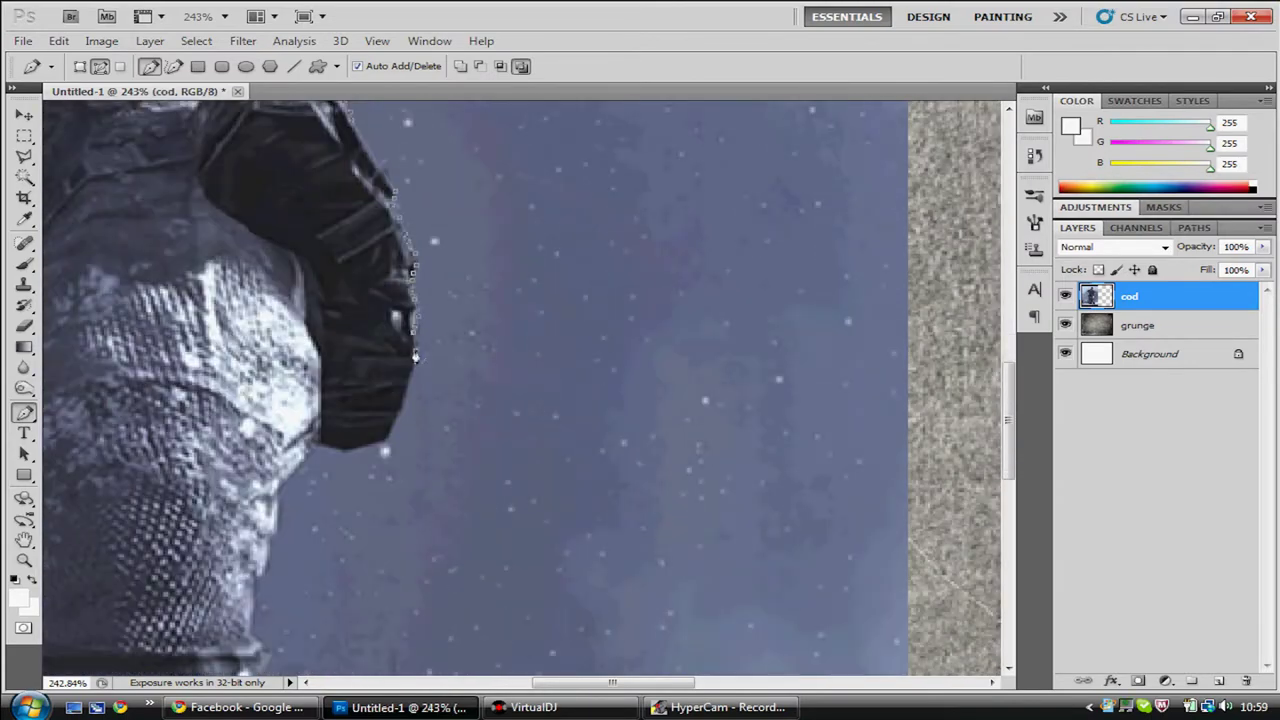
{"action": "left_click", "coordinate": [321, 444]}
{"action": "scroll", "coordinate": [290, 320], "scroll_direction": "down", "scroll_amount": 4}
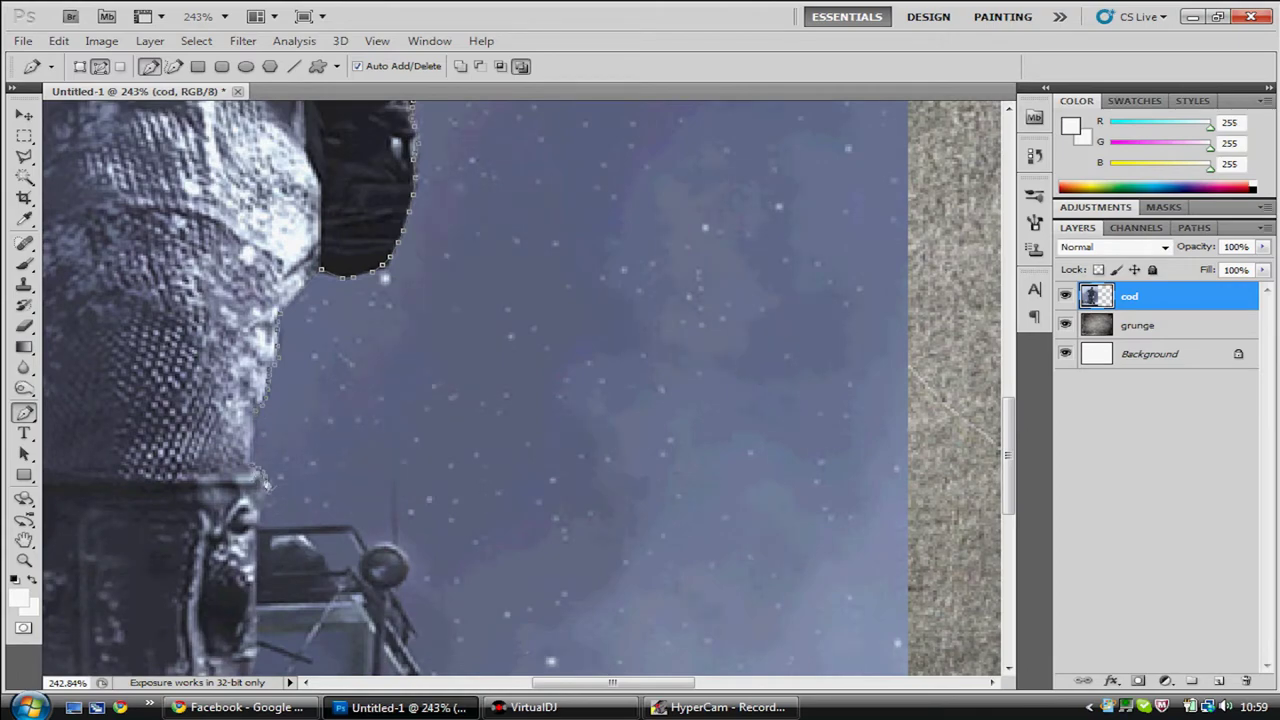
{"action": "scroll", "coordinate": [258, 460], "scroll_direction": "down", "scroll_amount": 3}
{"action": "scroll", "coordinate": [256, 400], "scroll_direction": "down", "scroll_amount": 3}
{"action": "scroll", "coordinate": [250, 410], "scroll_direction": "down", "scroll_amount": 3}
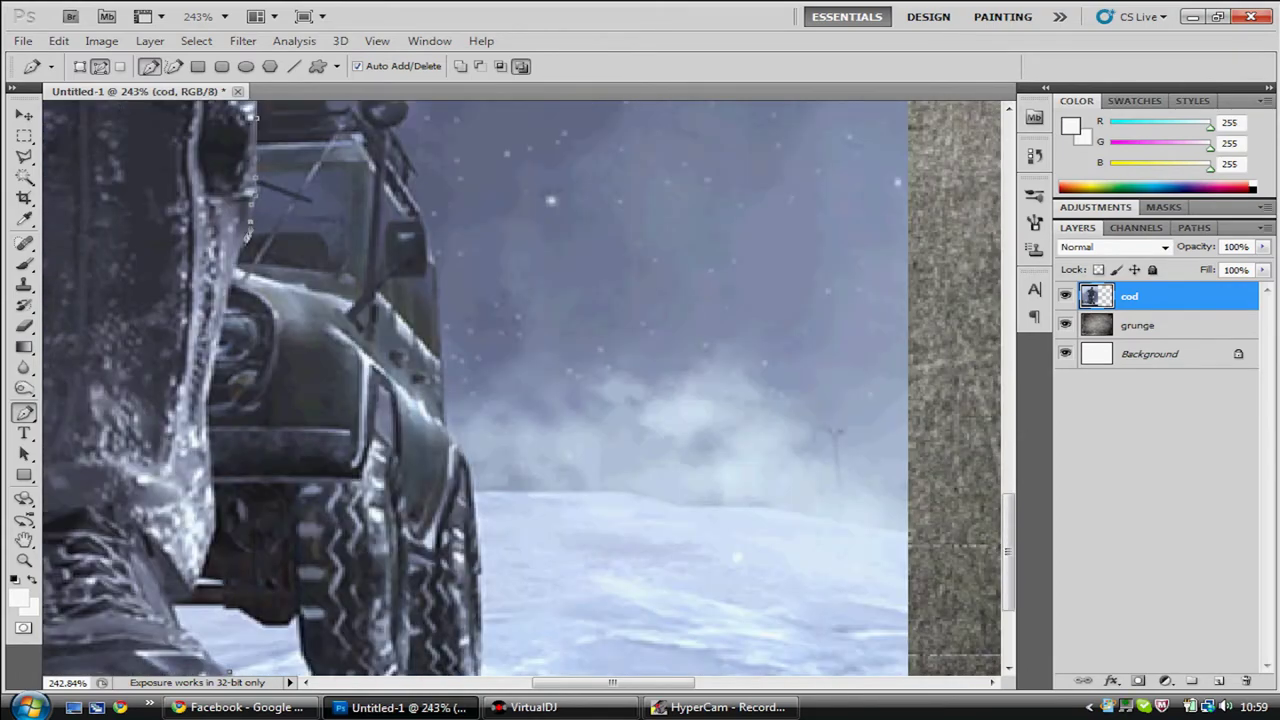
{"action": "left_click_drag", "start_coordinate": [203, 583], "coordinate": [347, 455]}
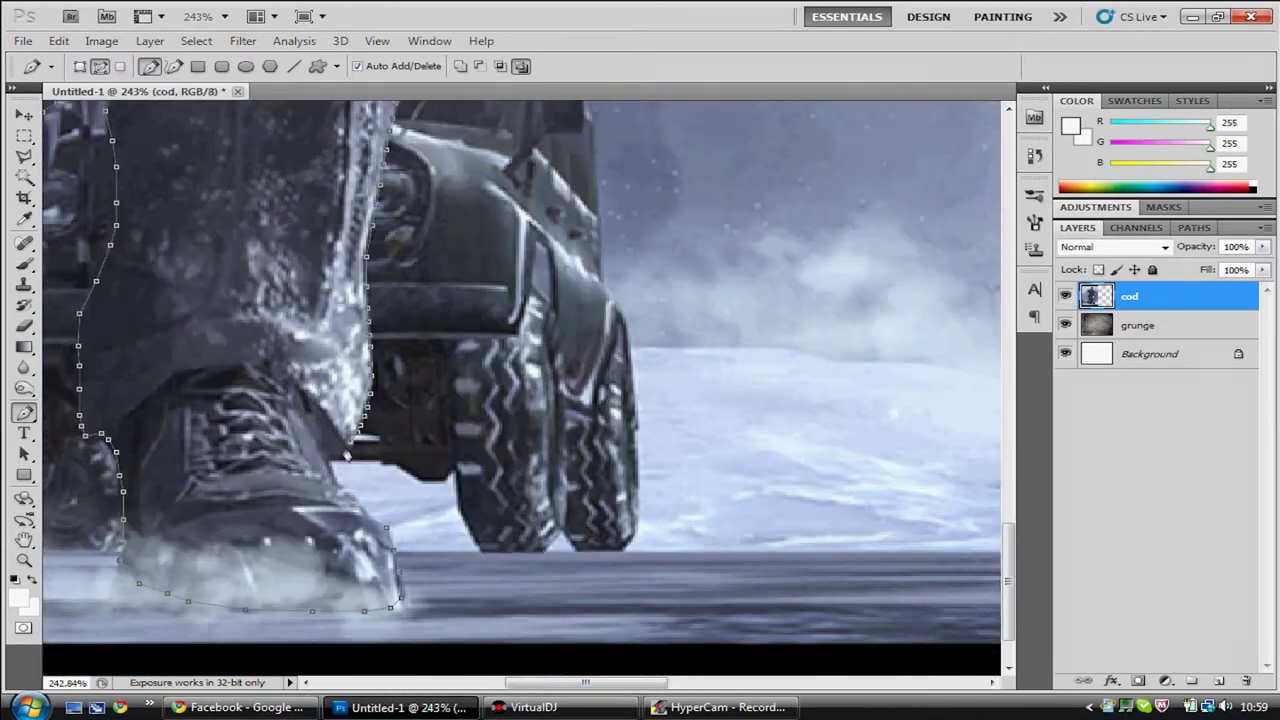
{"action": "key", "text": "ctrl+minus"}
{"action": "key", "text": "ctrl+minus"}
{"action": "key", "text": "ctrl+minus"}
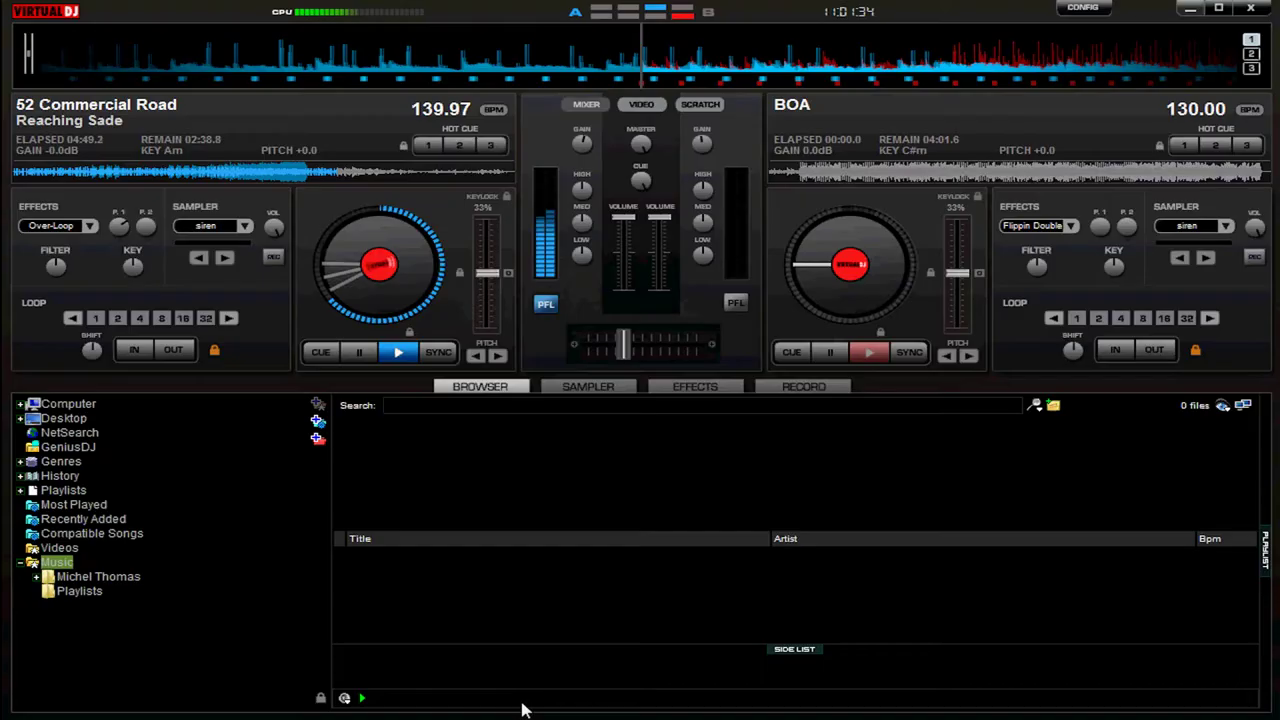
Step: Review the brush size and hardness settings in the Brush panel
{"action": "left_click", "coordinate": [533, 706]}
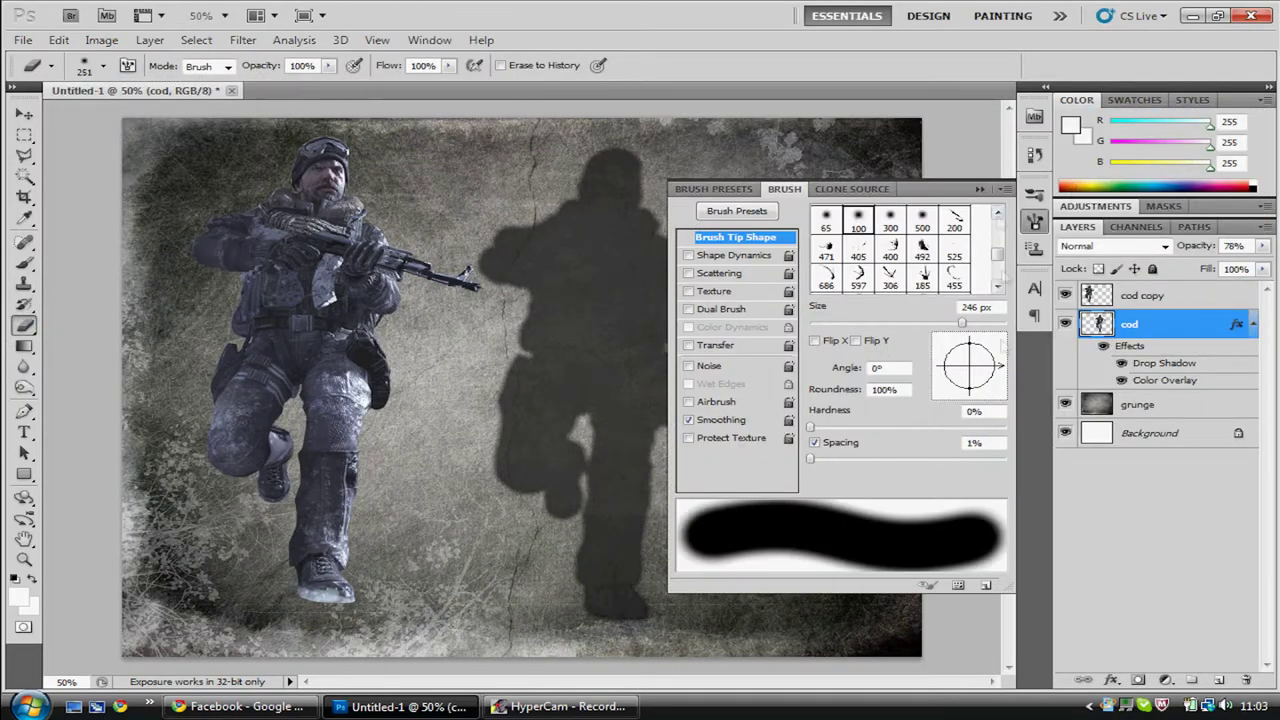
{"action": "key", "text": "F5"}
{"action": "left_click", "coordinate": [103, 65]}
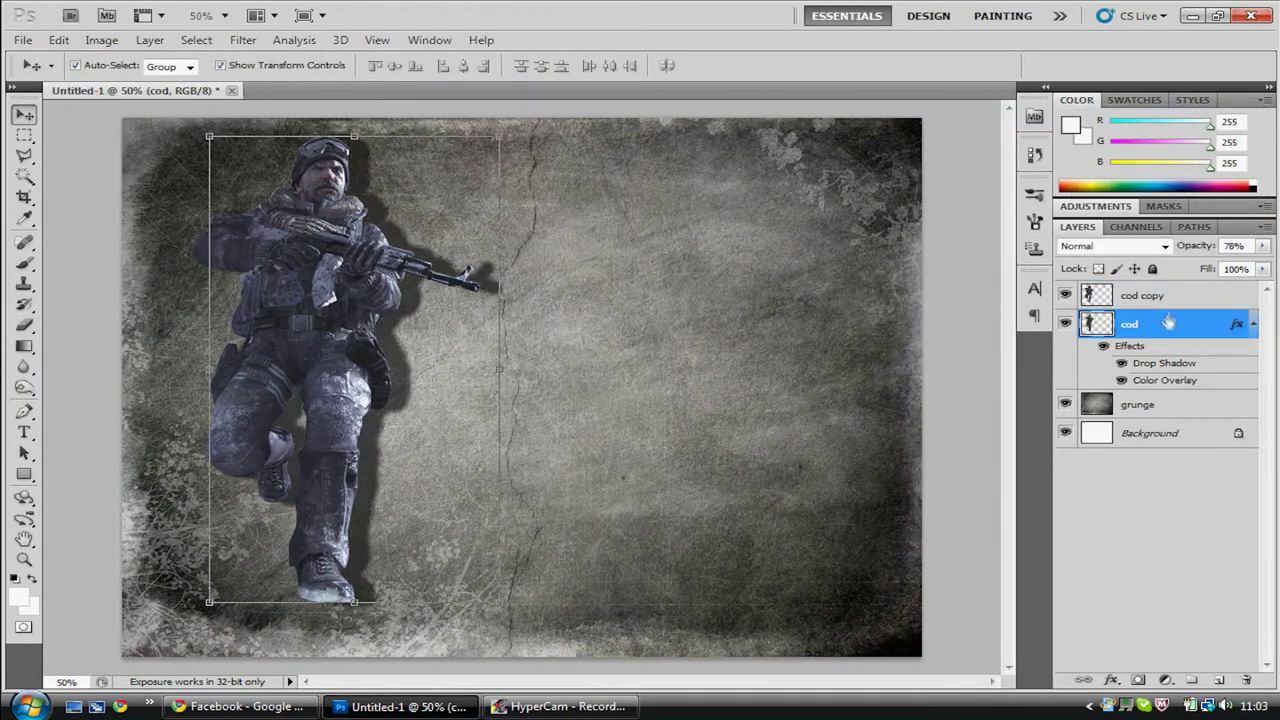
Step: Add Layer 1 with a black gradient fading the canvas bottom, moved up the stack
{"action": "left_click", "coordinate": [150, 40]}
{"action": "left_click", "coordinate": [410, 60]}
{"action": "key", "text": "Return"}
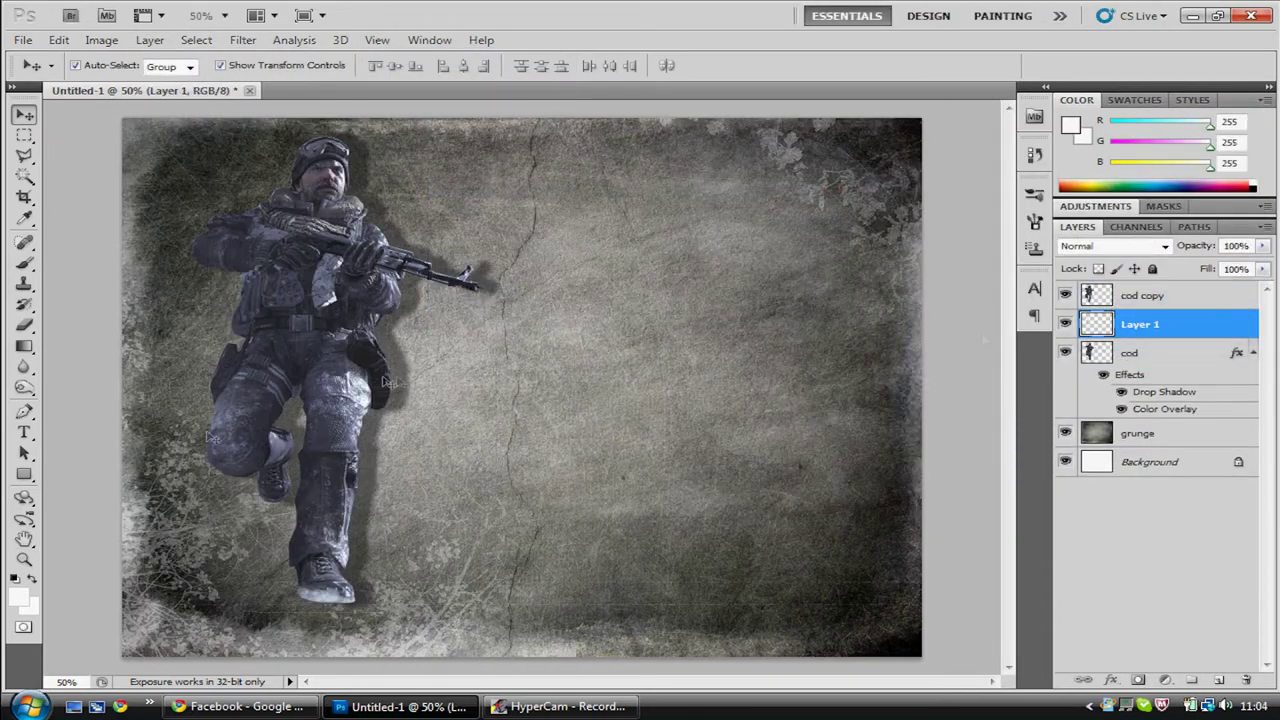
{"action": "key", "text": "g"}
{"action": "left_click_drag", "start_coordinate": [515, 552], "coordinate": [528, 668]}
{"action": "key", "text": "ctrl+bracketright"}
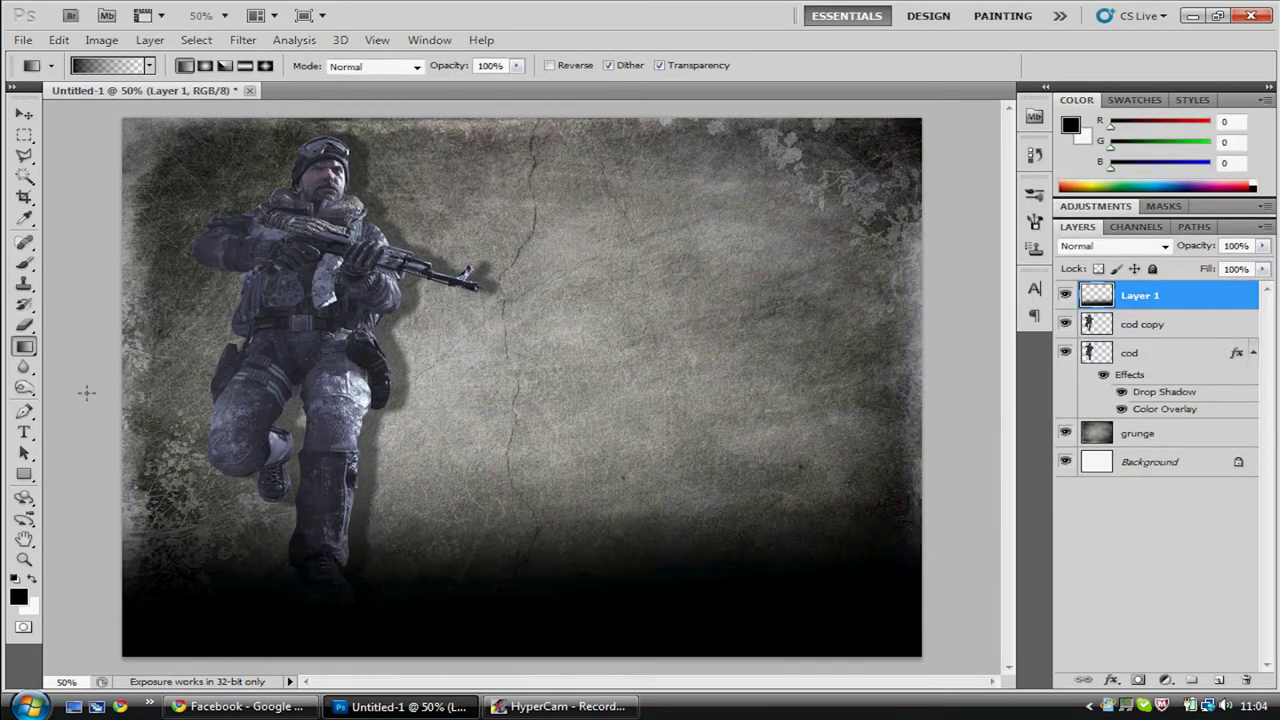
Step: On a new Layer 2, lay a blue gradient across the right side
{"action": "key", "text": "b"}
{"action": "key", "text": "z"}
{"action": "key", "text": "ctrl+a"}
{"action": "left_click_drag", "start_coordinate": [700, 152], "coordinate": [641, 152]}
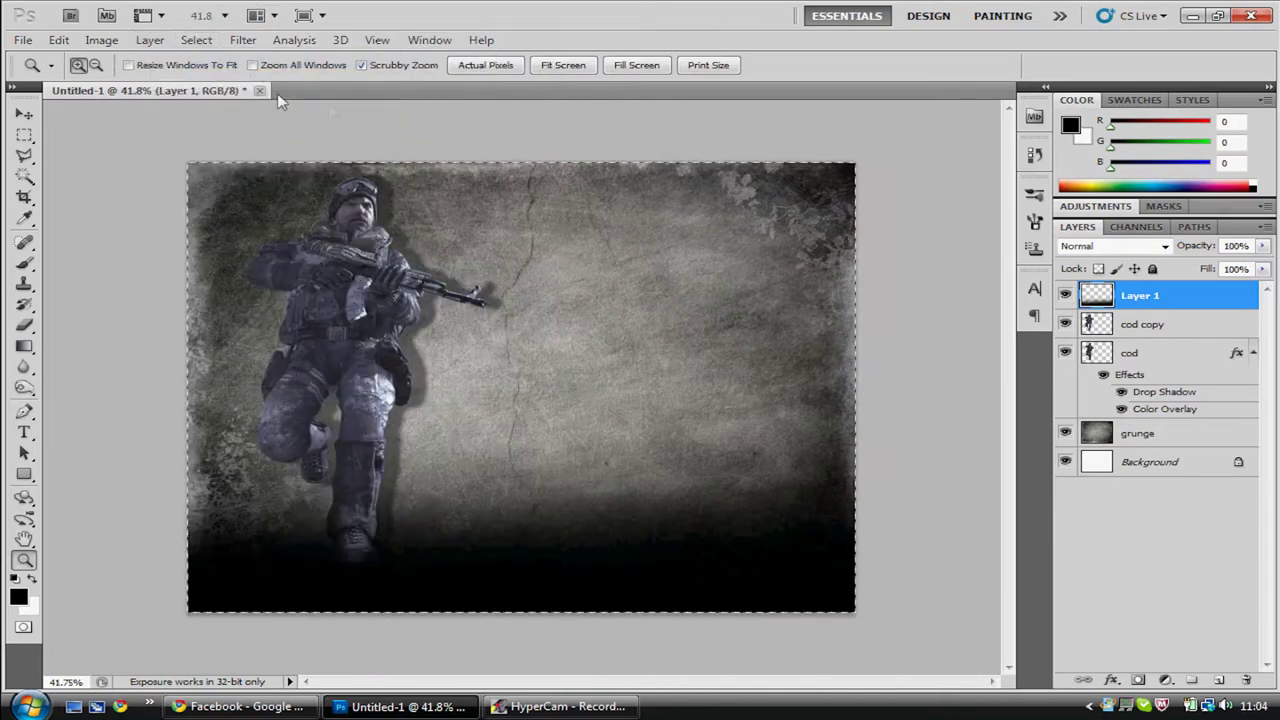
{"action": "key", "text": "ctrl+shift+n"}
{"action": "key", "text": "Return"}
{"action": "key", "text": "g"}
{"action": "left_click", "coordinate": [1150, 186]}
{"action": "left_click_drag", "start_coordinate": [850, 200], "coordinate": [600, 318]}
Step: Add a dark navy gradient over the lower-left and lighten Layer 2's blend mode
{"action": "left_click", "coordinate": [1070, 124]}
{"action": "left_click", "coordinate": [1217, 234]}
{"action": "left_click", "coordinate": [1070, 124]}
{"action": "left_click", "coordinate": [1217, 234]}
{"action": "left_click_drag", "start_coordinate": [190, 590], "coordinate": [420, 330]}
{"action": "left_click", "coordinate": [1115, 246]}
{"action": "left_click", "coordinate": [1100, 403]}
Step: Add Hue/Saturation and Curves adjustment layers above the cod copy layer
{"action": "left_click", "coordinate": [1142, 353]}
{"action": "left_click", "coordinate": [1096, 206]}
{"action": "left_click", "coordinate": [1103, 333]}
{"action": "left_click", "coordinate": [1096, 206]}
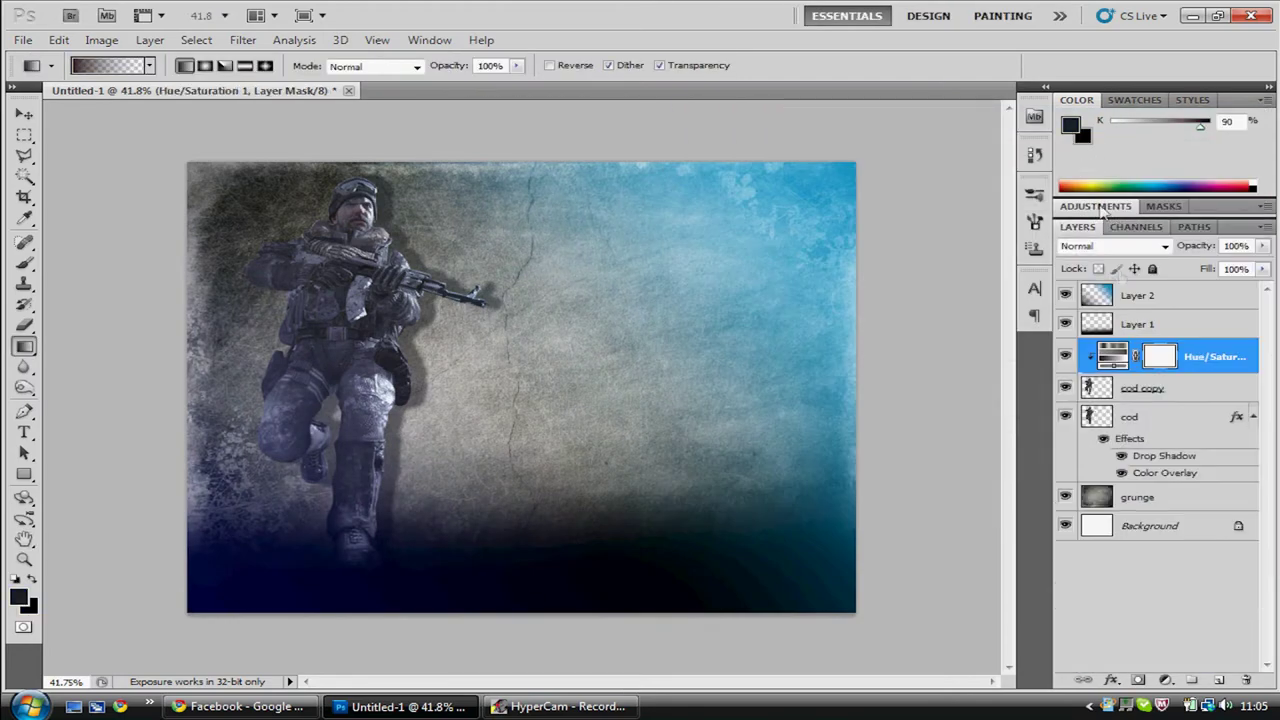
{"action": "left_click", "coordinate": [1122, 294]}
{"action": "left_click", "coordinate": [1096, 206]}
Step: Set the brush to 463 px and blend Layer 2 in Screen mode
{"action": "left_click", "coordinate": [1140, 295]}
{"action": "key", "text": "b"}
{"action": "left_click", "coordinate": [103, 65]}
{"action": "left_click_drag", "start_coordinate": [185, 118], "coordinate": [205, 118]}
{"action": "key", "text": "Return"}
{"action": "left_click", "coordinate": [1110, 246]}
{"action": "scroll", "coordinate": [1133, 262], "scroll_direction": "down", "scroll_amount": 1}
{"action": "scroll", "coordinate": [1110, 262], "scroll_direction": "up", "scroll_amount": 1}
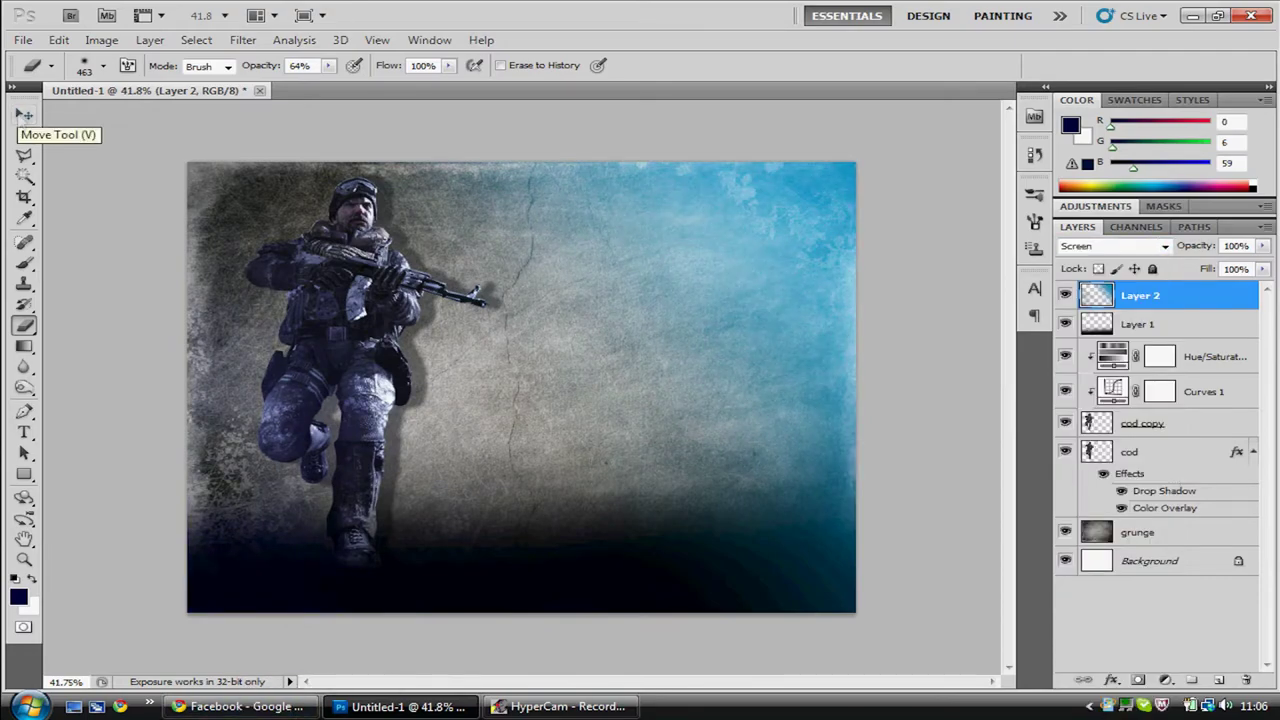
Step: Draw two long stripes on a new Layer 3 beneath cod copy, Color Burn at 70%
{"action": "key", "text": "u"}
{"action": "key", "text": "ctrl+shift+alt+n"}
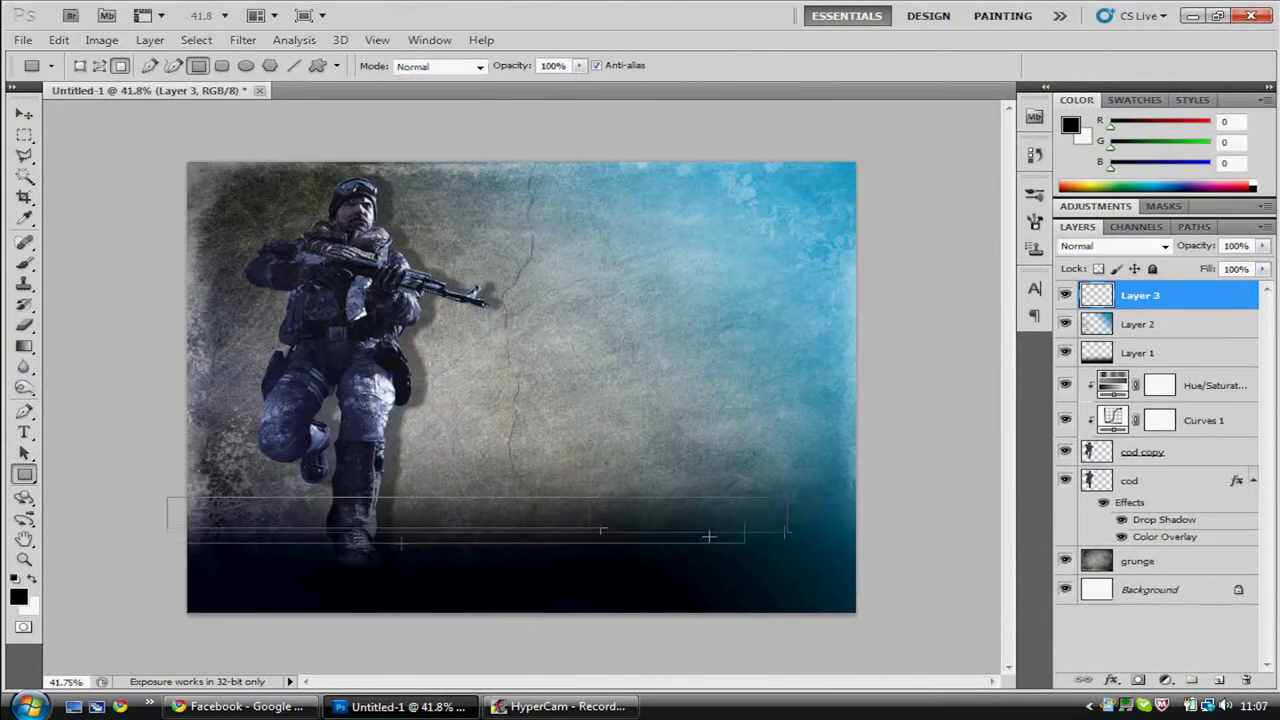
{"action": "left_click_drag", "start_coordinate": [170, 497], "coordinate": [880, 532]}
{"action": "left_click_drag", "start_coordinate": [178, 472], "coordinate": [868, 490]}
{"action": "left_click_drag", "start_coordinate": [1140, 295], "coordinate": [1137, 440]}
{"action": "double_click", "coordinate": [1200, 452]}
{"action": "left_click", "coordinate": [1225, 140]}
Step: Erase the stripes' right ends so they fade out
{"action": "key", "text": "e"}
{"action": "left_click", "coordinate": [721, 500]}
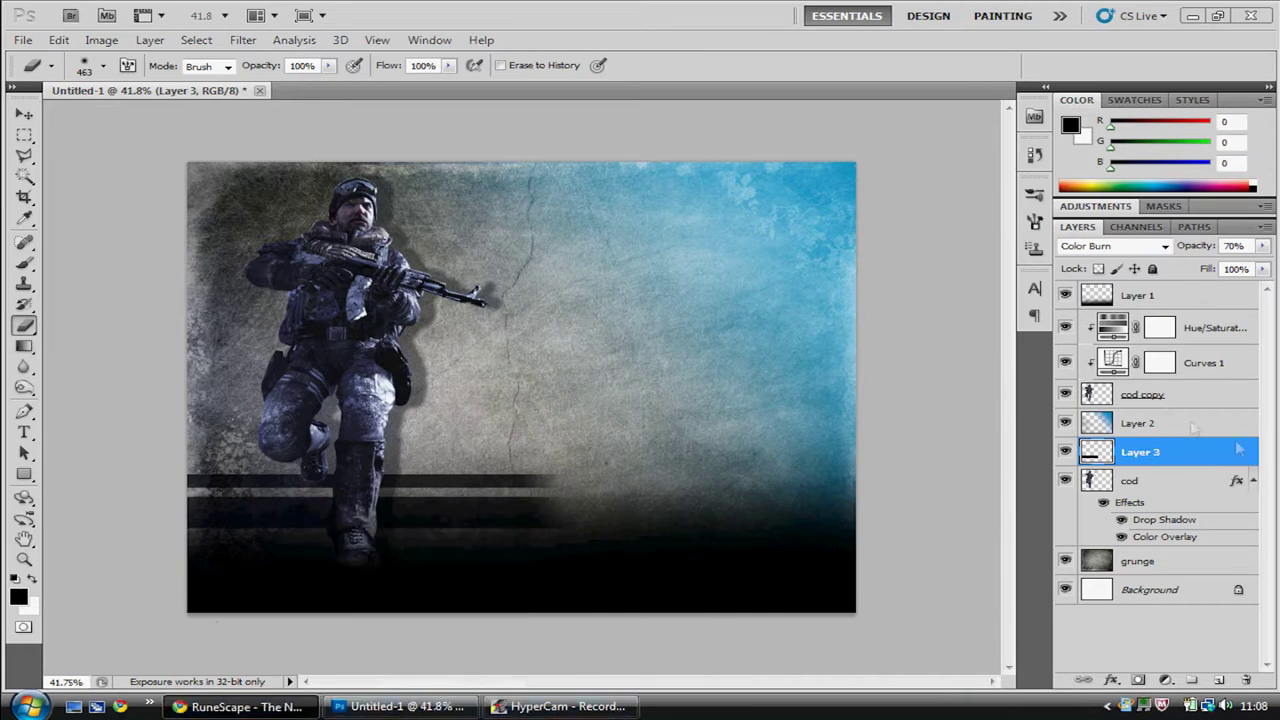
{"action": "key", "text": "ctrl+z"}
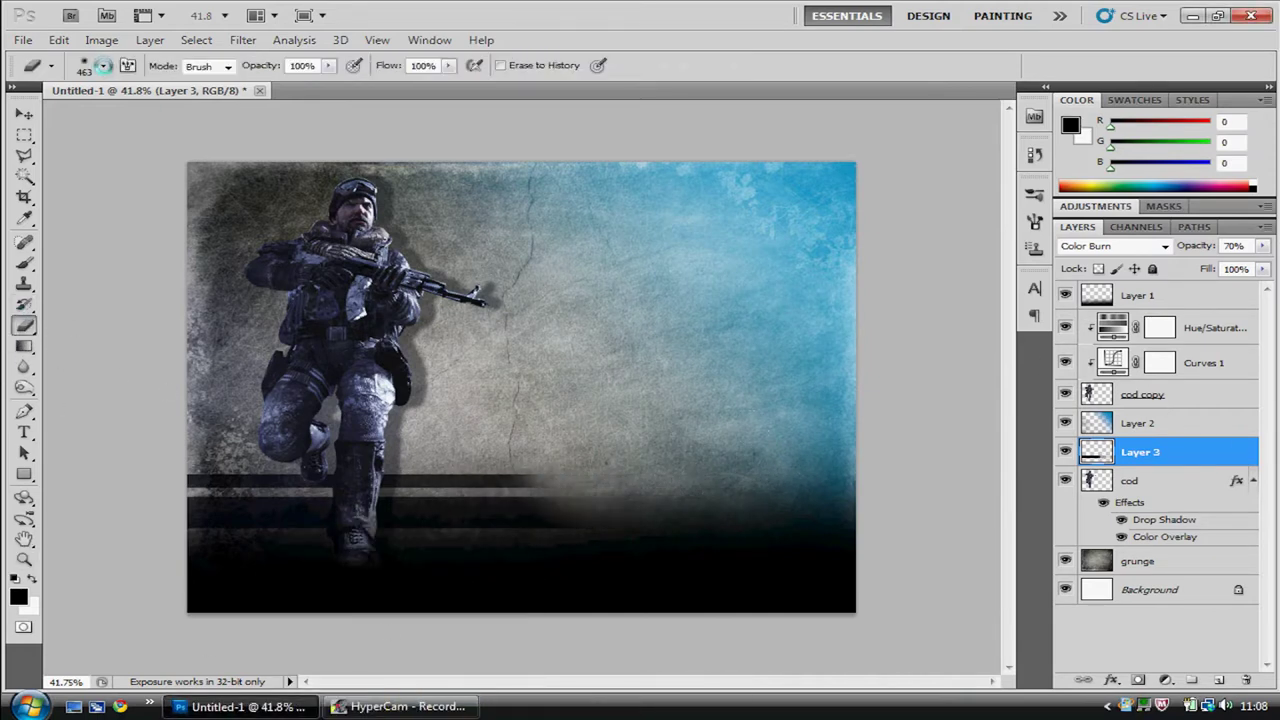
{"action": "left_click", "coordinate": [104, 65]}
{"action": "left_click_drag", "start_coordinate": [590, 505], "coordinate": [540, 510]}
{"action": "key", "text": "ctrl+alt+z"}
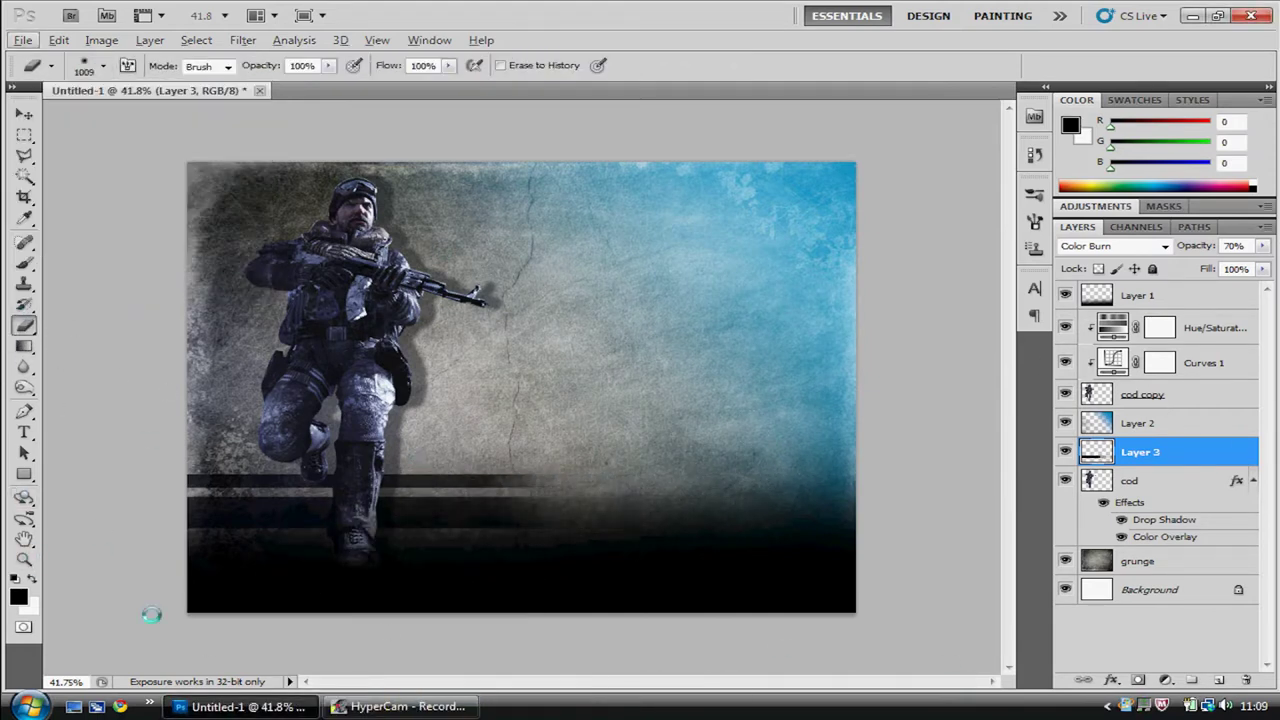
Step: Select all and paste a merged copy of the visible artwork as a new layer
{"action": "left_click", "coordinate": [22, 40]}
{"action": "left_click", "coordinate": [24, 113]}
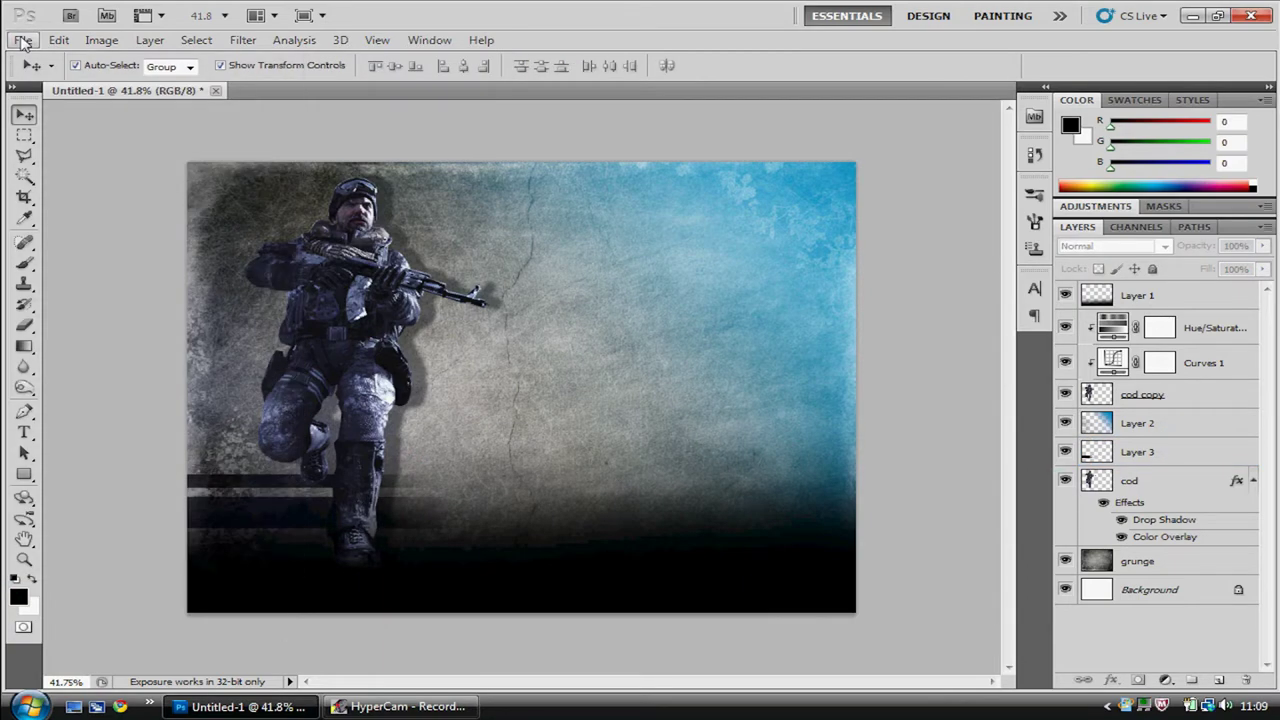
{"action": "left_click", "coordinate": [24, 135]}
{"action": "left_click_drag", "start_coordinate": [187, 161], "coordinate": [856, 612]}
{"action": "left_click", "coordinate": [59, 40]}
{"action": "left_click", "coordinate": [168, 178]}
{"action": "key", "text": "ctrl+v"}
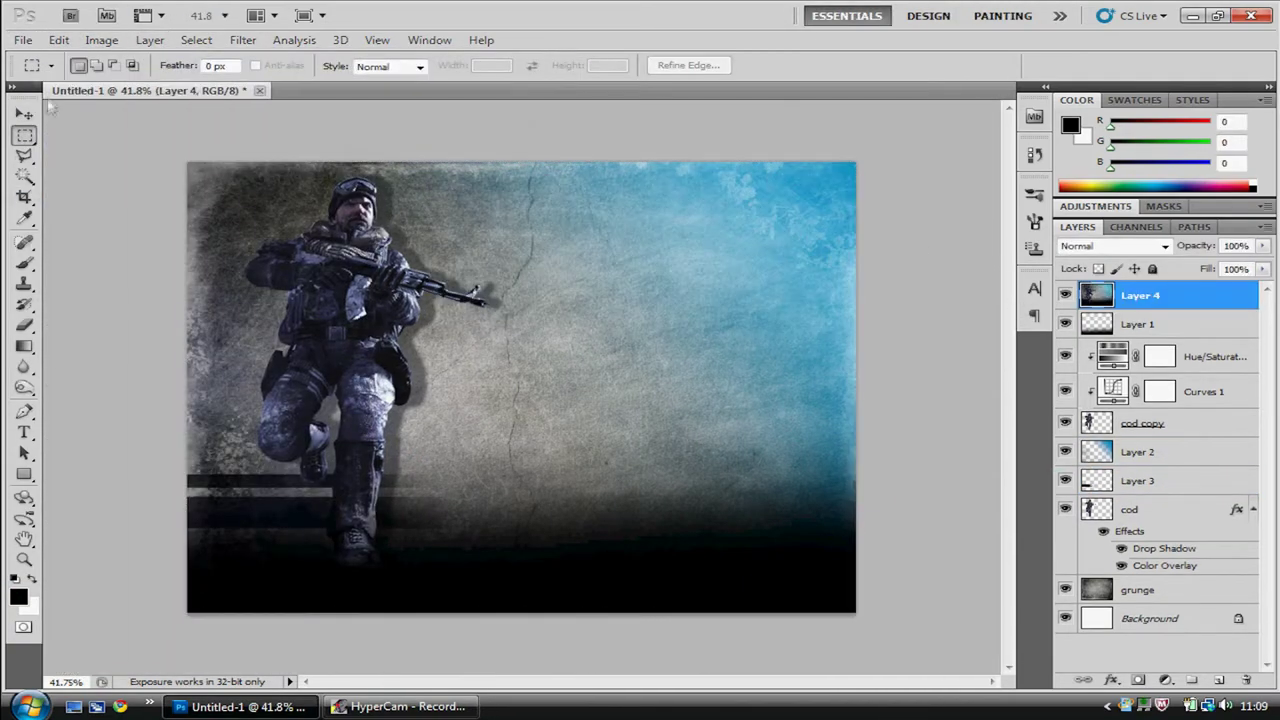
Step: Displace the copy with the map file and erase its right side with a 191 px eraser
{"action": "left_click", "coordinate": [243, 40]}
{"action": "left_click", "coordinate": [290, 58]}
{"action": "double_click", "coordinate": [911, 225]}
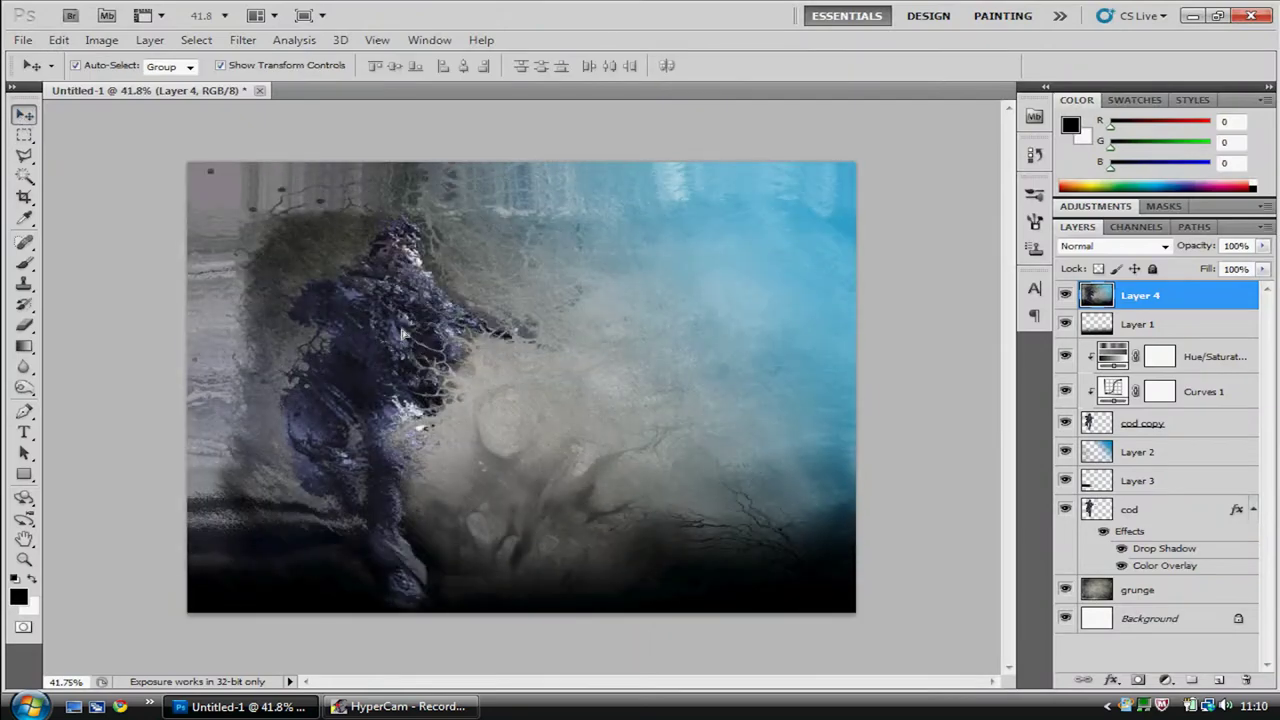
{"action": "key", "text": "e"}
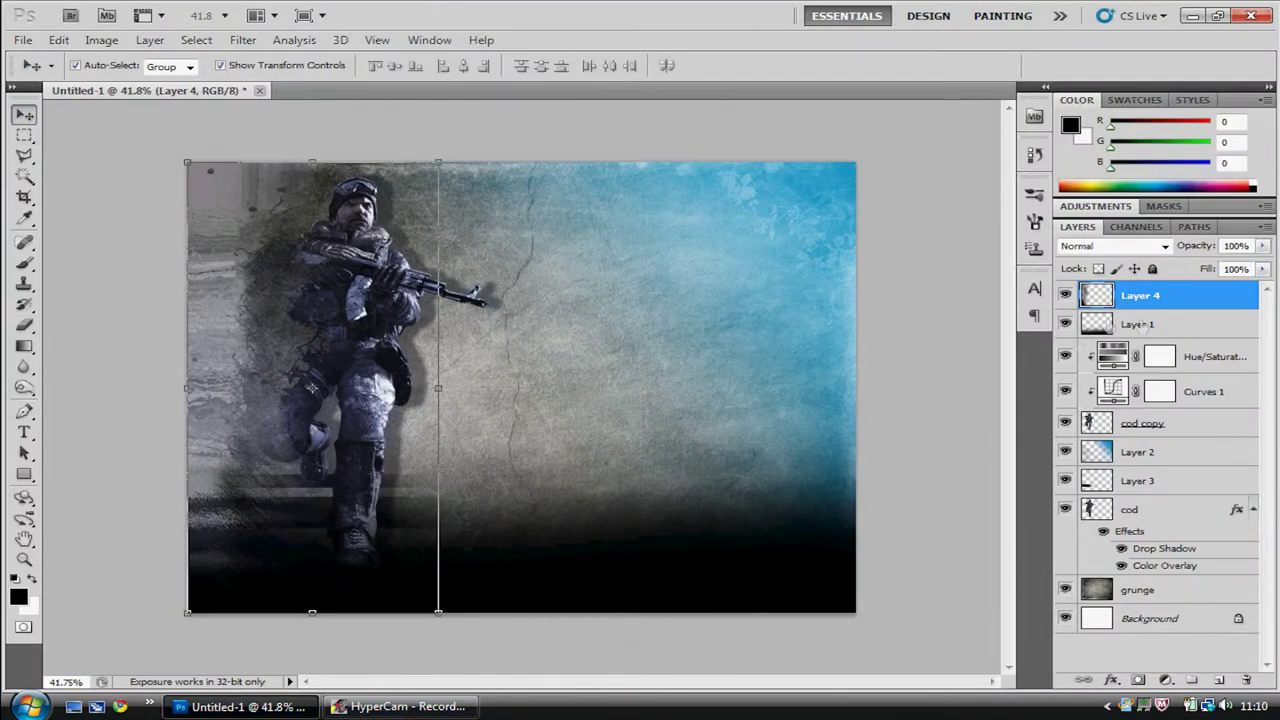
{"action": "key", "text": "ctrl+z"}
{"action": "left_click", "coordinate": [103, 65]}
{"action": "left_click_drag", "start_coordinate": [218, 116], "coordinate": [70, 116]}
{"action": "mouse_move", "coordinate": [820, 200]}
{"action": "left_mouse_down"}
{"action": "mouse_move", "coordinate": [800, 500]}
{"action": "mouse_move", "coordinate": [536, 604]}
{"action": "left_mouse_up"}
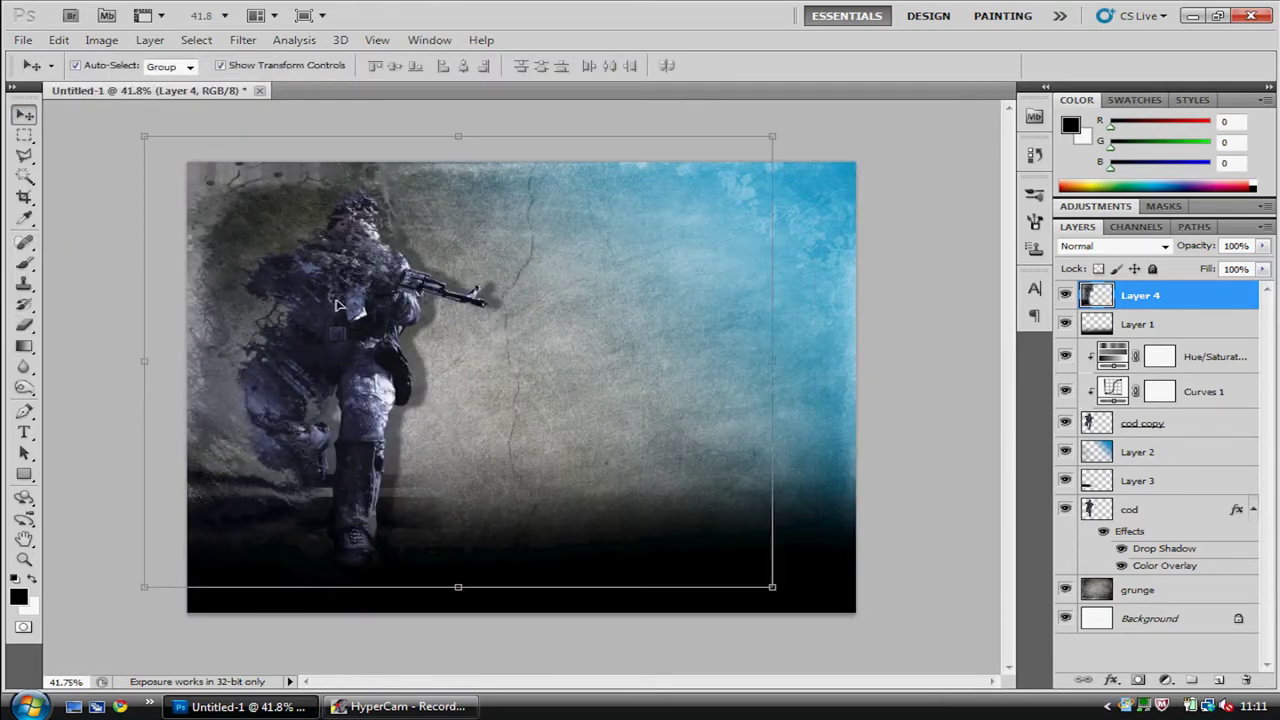
Step: Set Layer 4 to Dissolve blending and zoom in slightly on the canvas
{"action": "left_click", "coordinate": [348, 362], "text": "ctrl"}
{"action": "key", "text": "ctrl+z"}
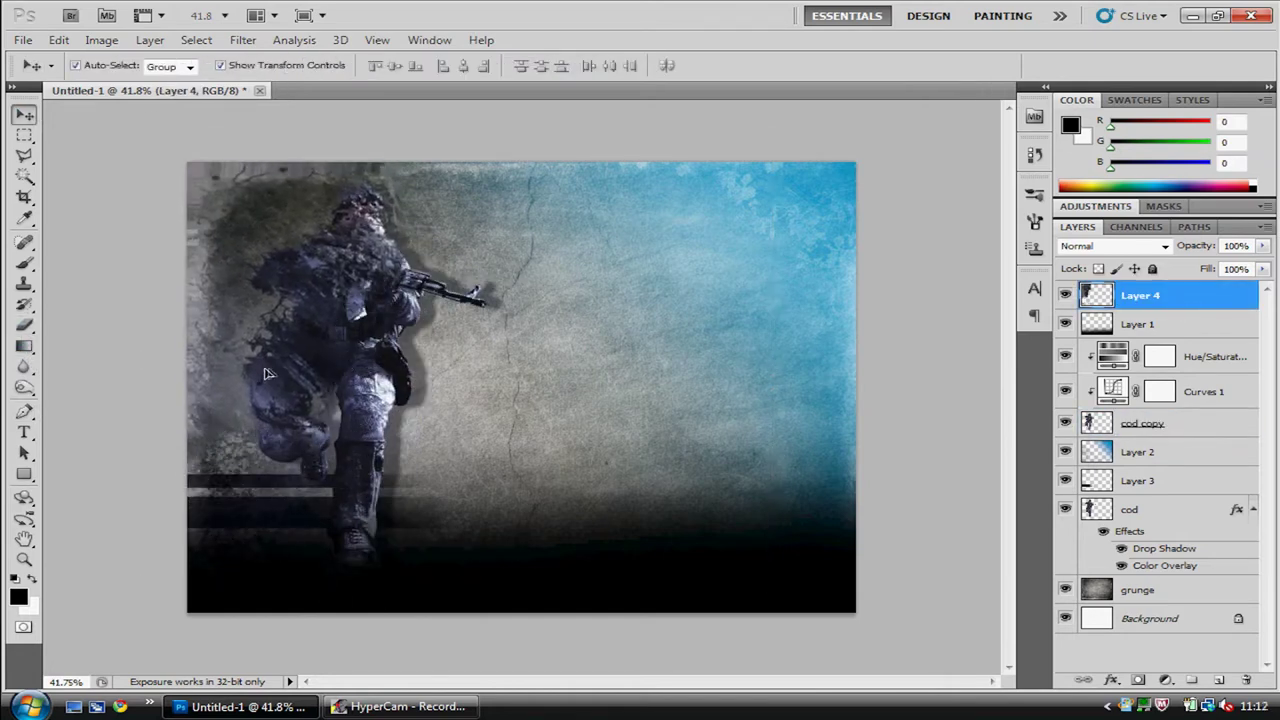
{"action": "key", "text": "e"}
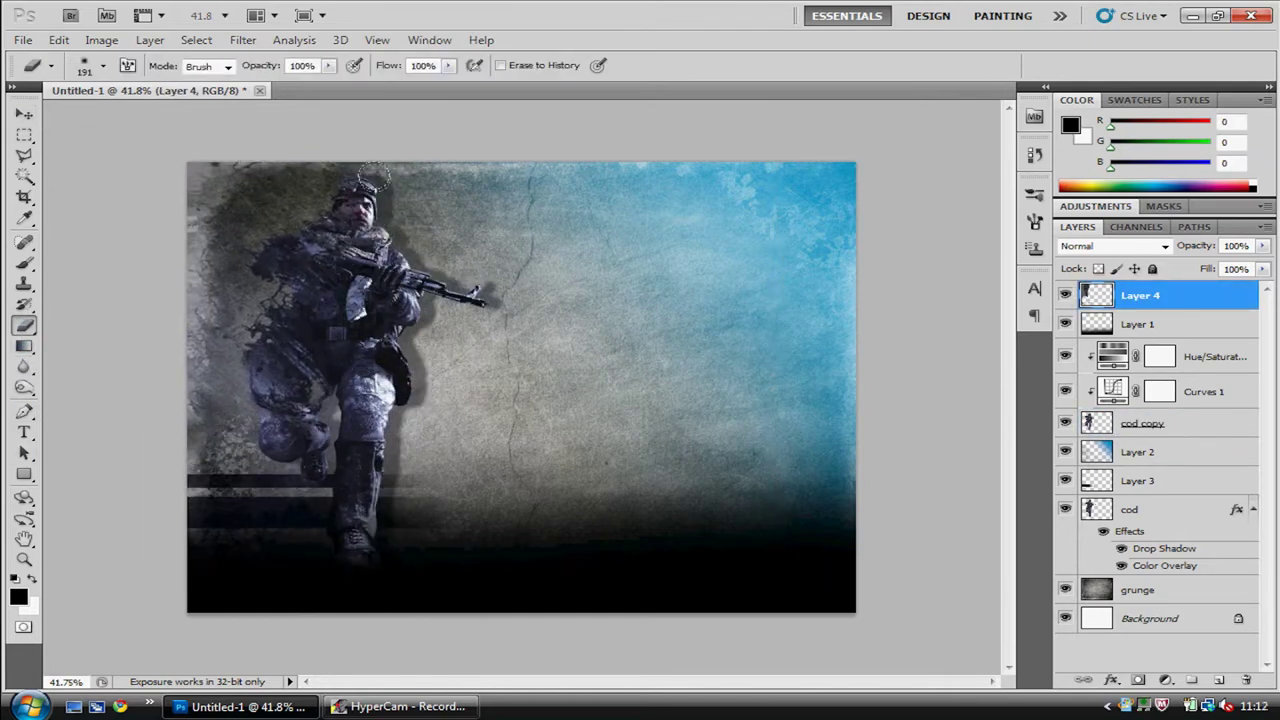
{"action": "left_click", "coordinate": [1113, 245]}
{"action": "left_click", "coordinate": [1085, 271]}
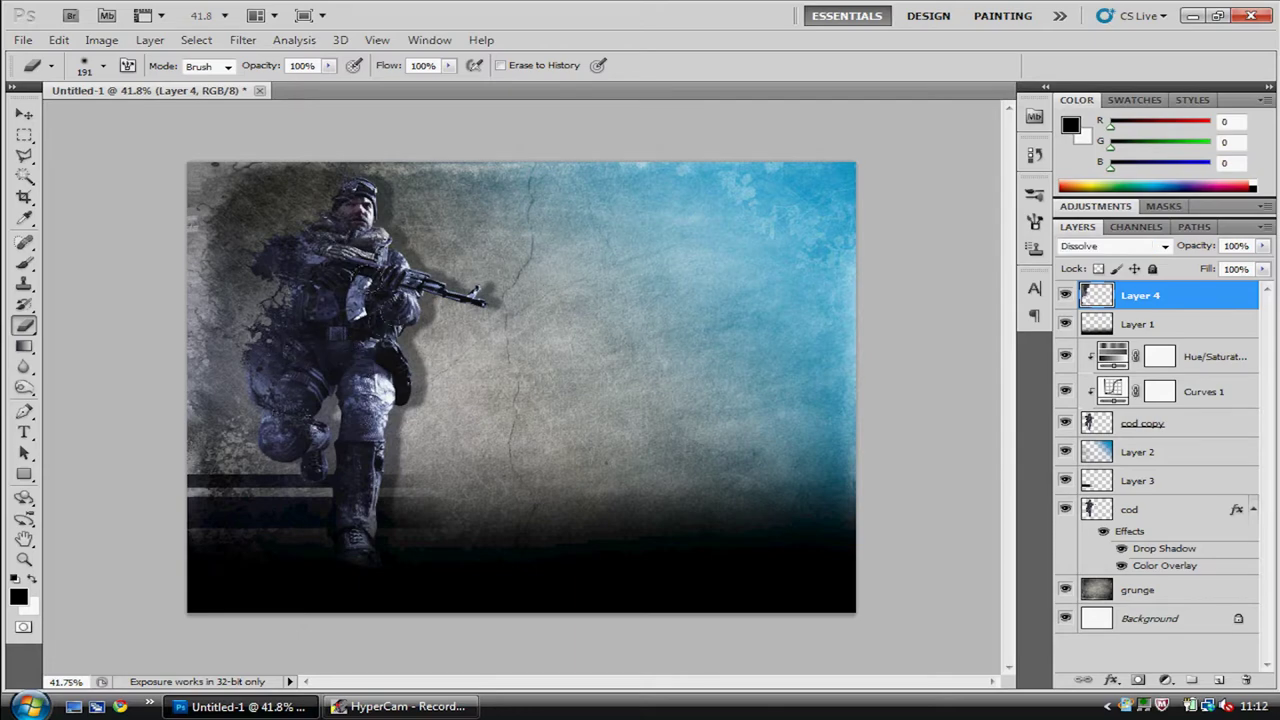
{"action": "key", "text": "z"}
{"action": "left_click_drag", "start_coordinate": [209, 534], "coordinate": [240, 534]}
{"action": "key", "text": "m"}
{"action": "left_click", "coordinate": [59, 40]}
Step: Stamp a new merged layer, reapply Displace, and delete its right half
{"action": "key", "text": "ctrl+shift+alt+e"}
{"action": "key", "text": "ctrl+alt+f"}
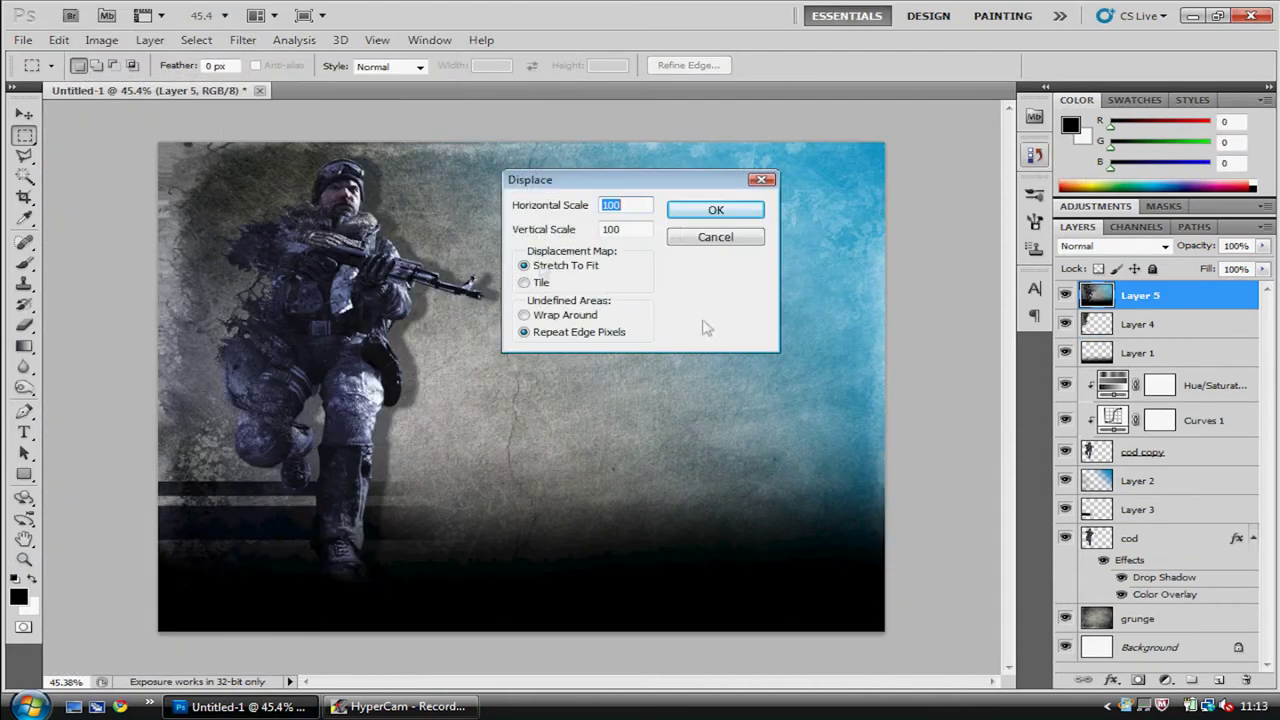
{"action": "left_click", "coordinate": [716, 210]}
{"action": "double_click", "coordinate": [986, 217]}
{"action": "left_click_drag", "start_coordinate": [503, 130], "coordinate": [900, 650]}
{"action": "key", "text": "Delete"}
{"action": "key", "text": "ctrl+d"}
Step: Erase the smeared copy around the soldier, leaving fragments, and nudge Layer 5 left
{"action": "key", "text": "e"}
{"action": "left_click_drag", "start_coordinate": [240, 330], "coordinate": [250, 560]}
{"action": "key", "text": "v"}
{"action": "key", "text": "e"}
{"action": "left_click_drag", "start_coordinate": [250, 180], "coordinate": [457, 586]}
{"action": "key", "text": "v"}
{"action": "left_click_drag", "start_coordinate": [329, 387], "coordinate": [323, 387]}
{"action": "key", "text": "e"}
{"action": "left_click_drag", "start_coordinate": [321, 530], "coordinate": [315, 555]}
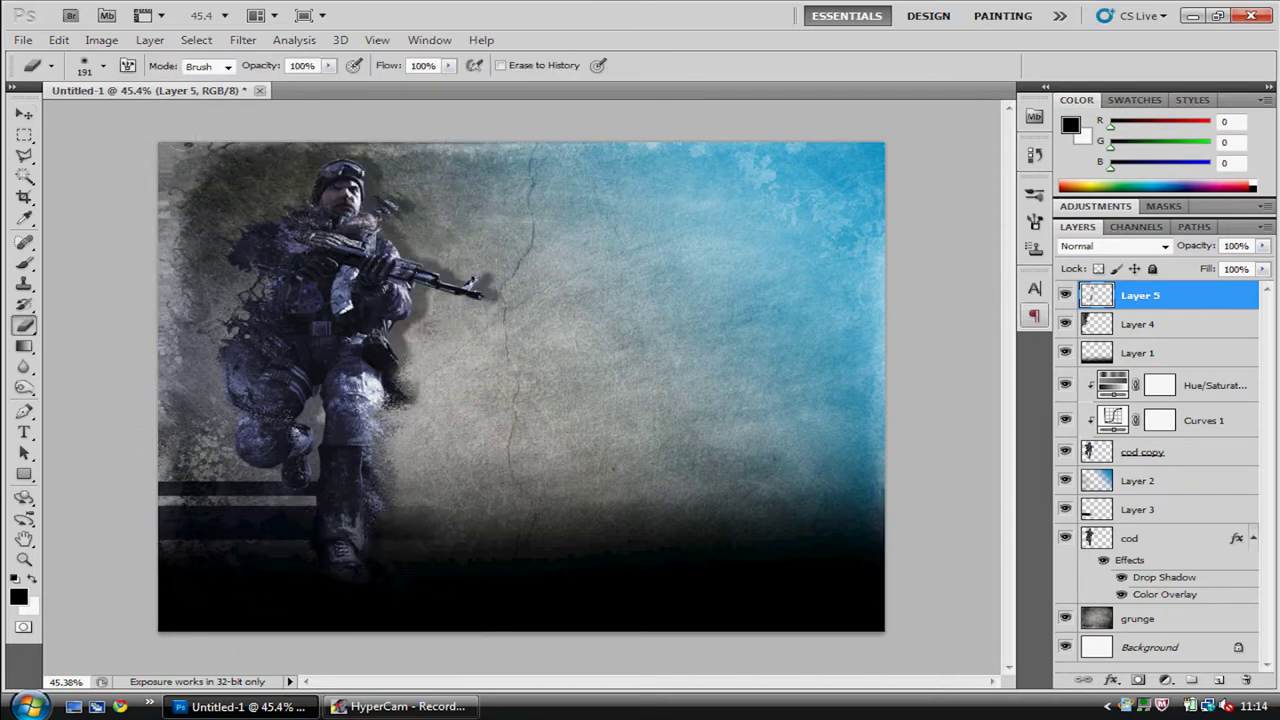
Step: Draw a long black bar right of the soldier on a new layer
{"action": "key", "text": "ctrl+shift+n"}
{"action": "key", "text": "Return"}
{"action": "left_click_drag", "start_coordinate": [577, 307], "coordinate": [810, 322]}
Step: Duplicate the black bar twice, nudging each copy further down
{"action": "key", "text": "v"}
{"action": "key", "text": "ctrl+j"}
{"action": "key", "text": "shift+Down"}
{"action": "key", "text": "shift+Down"}
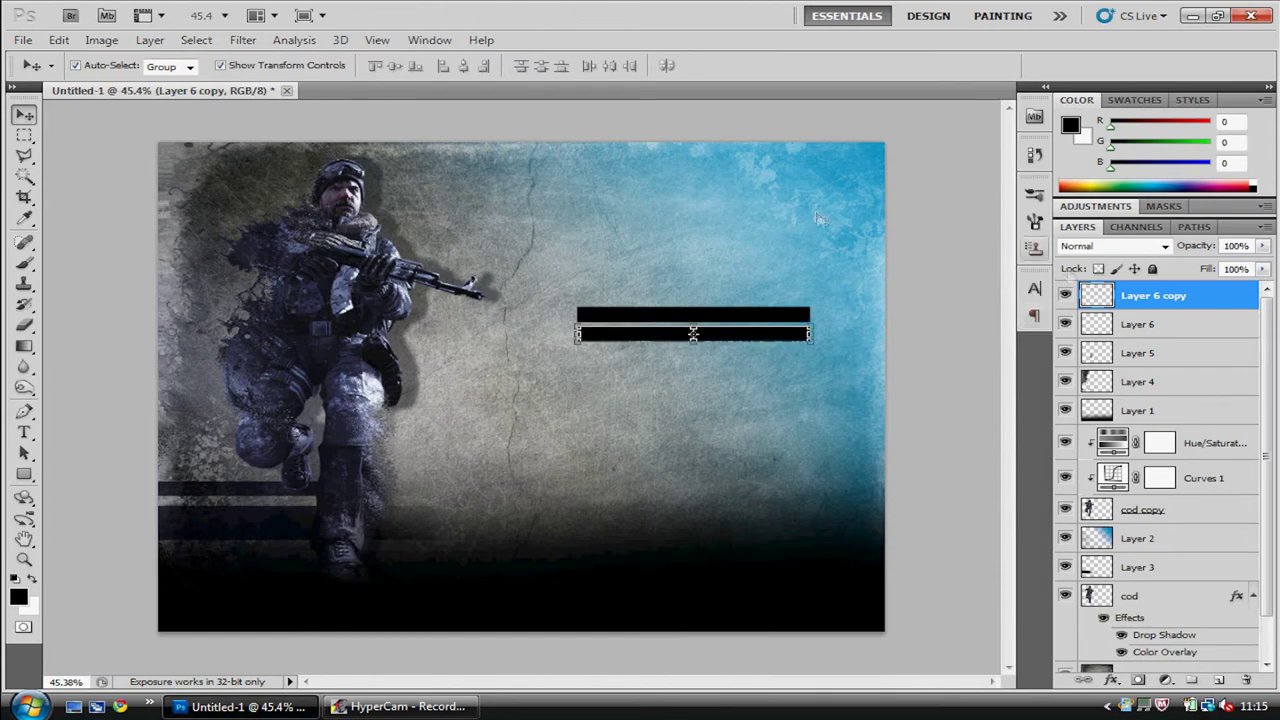
{"action": "left_click", "coordinate": [1100, 320], "text": "shift"}
{"action": "key", "text": "ctrl+j"}
{"action": "key", "text": "shift+Down"}
{"action": "key", "text": "shift+Down"}
{"action": "key", "text": "shift+Down"}
Step: Merge the bar layers, move them onto the soldier and rotate them about -35°
{"action": "left_click", "coordinate": [1165, 355], "text": "ctrl"}
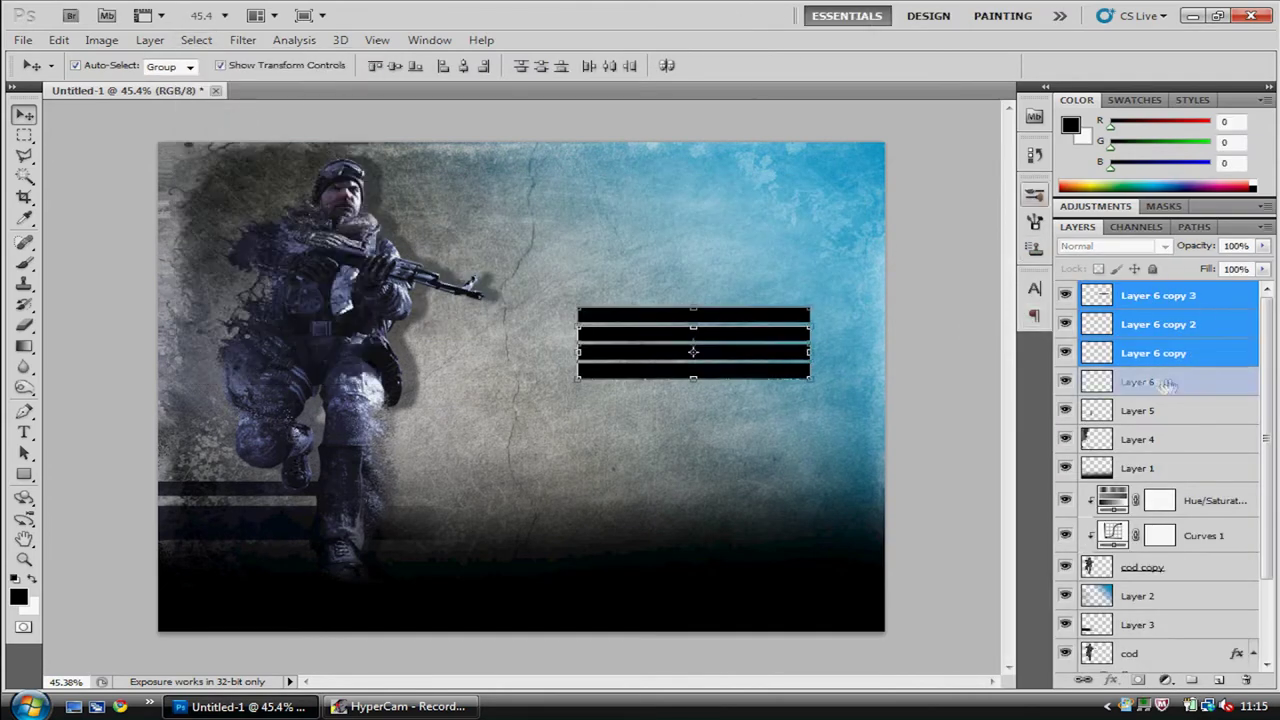
{"action": "left_click", "coordinate": [1170, 385], "text": "ctrl"}
{"action": "key", "text": "ctrl+e"}
{"action": "key", "text": "ctrl+t"}
{"action": "left_click_drag", "start_coordinate": [825, 390], "coordinate": [770, 250]}
{"action": "mouse_move", "coordinate": [693, 343]}
{"action": "left_mouse_down"}
{"action": "mouse_move", "coordinate": [440, 350]}
{"action": "mouse_move", "coordinate": [455, 380]}
{"action": "left_mouse_up"}
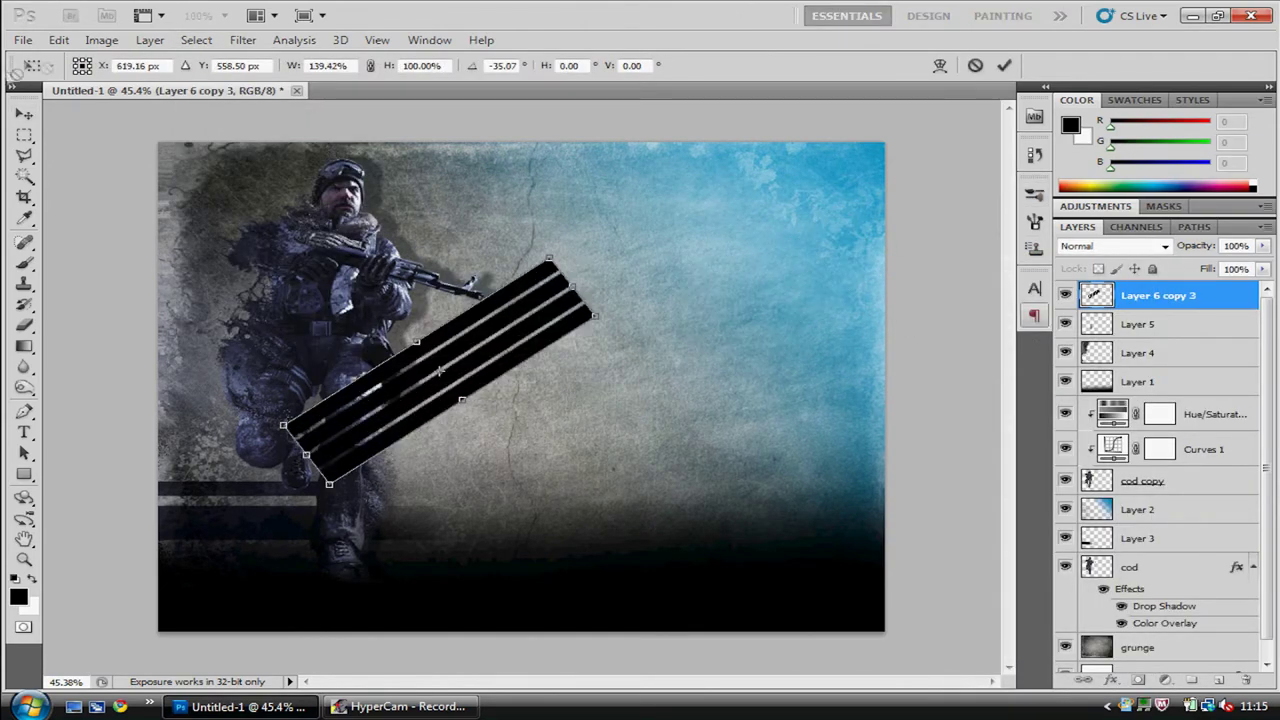
{"action": "left_click", "coordinate": [1004, 65]}
Step: Hide the bars, select the whole canvas, create new Layer 6, then show the bars again
{"action": "left_click", "coordinate": [1065, 295]}
{"action": "key", "text": "m"}
{"action": "key", "text": "ctrl+a"}
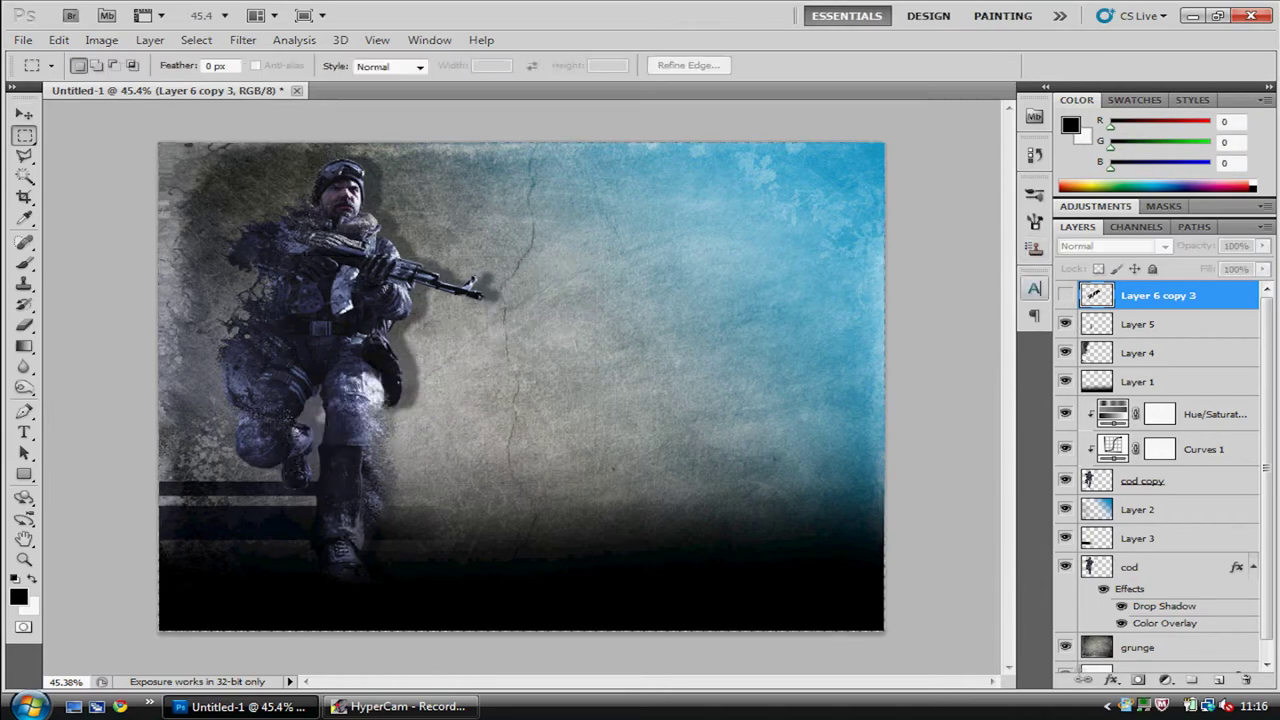
{"action": "left_click", "coordinate": [59, 40]}
{"action": "left_click", "coordinate": [150, 40]}
{"action": "left_click", "coordinate": [500, 57]}
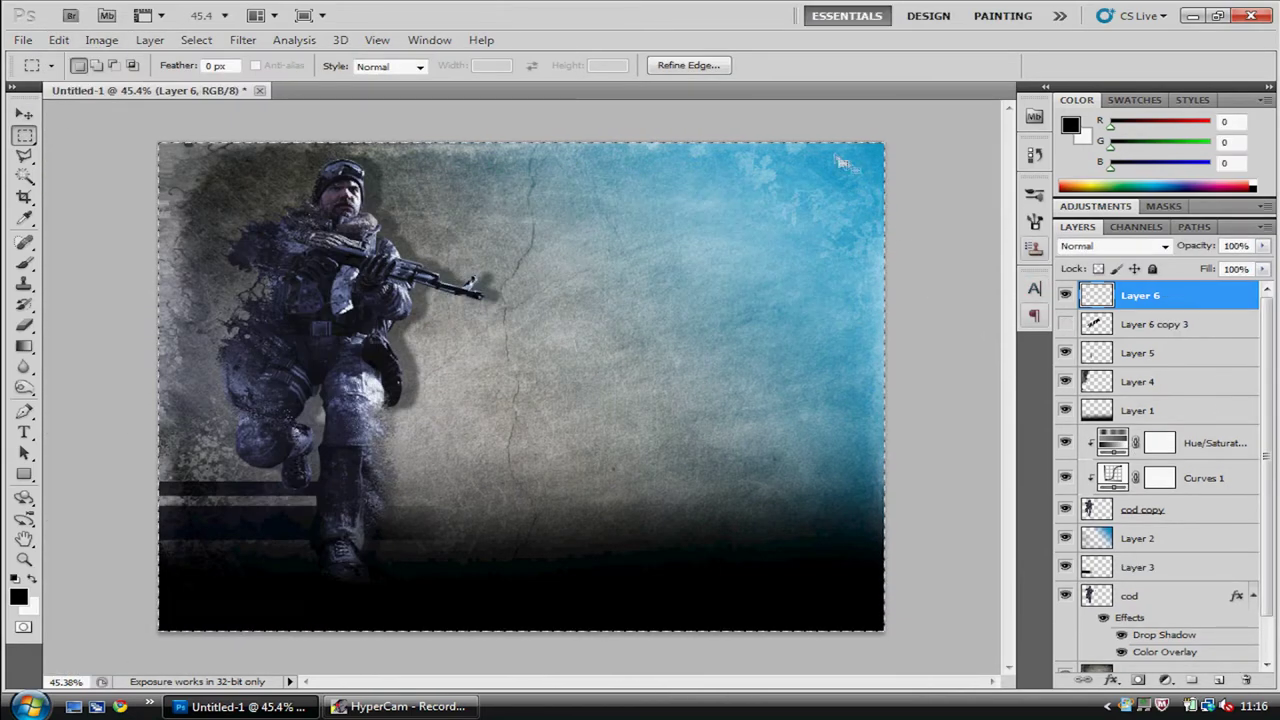
{"action": "left_click", "coordinate": [1065, 324]}
Step: Magic Wand-select the bars onto Layer 6 and delete the bars layer
{"action": "key", "text": "w"}
{"action": "left_click", "coordinate": [1150, 324]}
{"action": "left_click", "coordinate": [196, 40]}
{"action": "left_click", "coordinate": [1160, 296]}
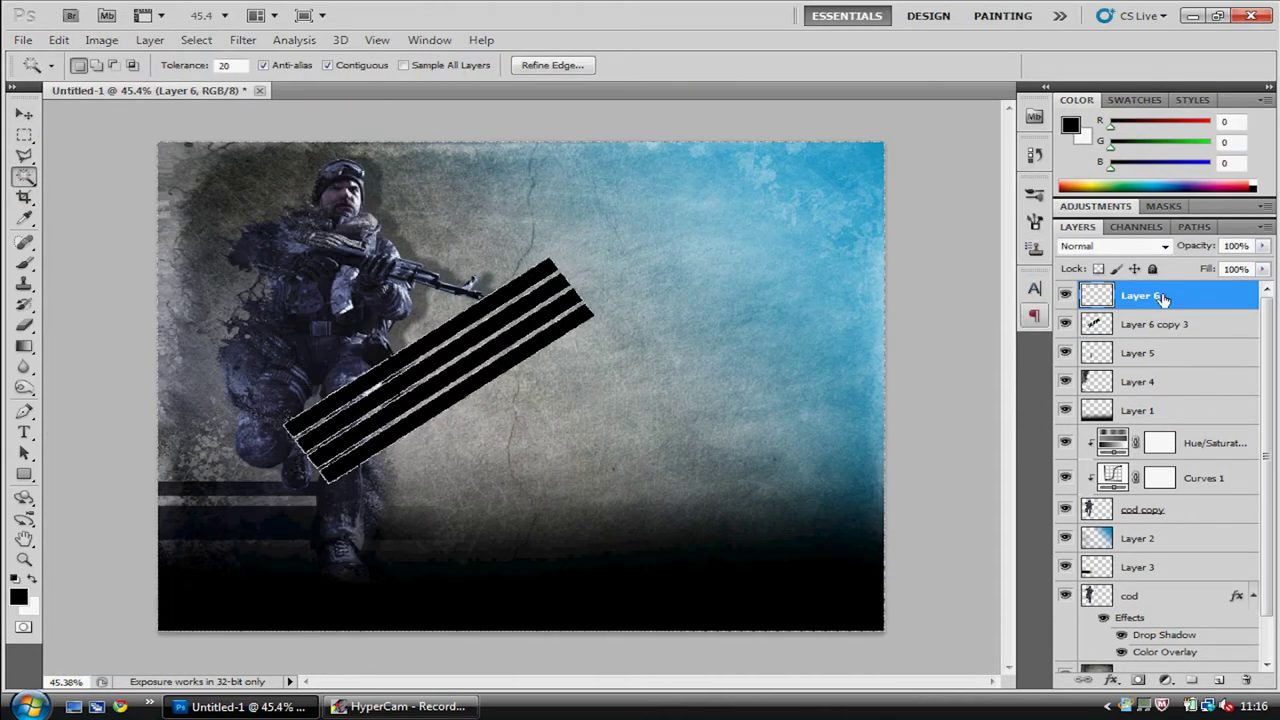
{"action": "key", "text": "ctrl+["}
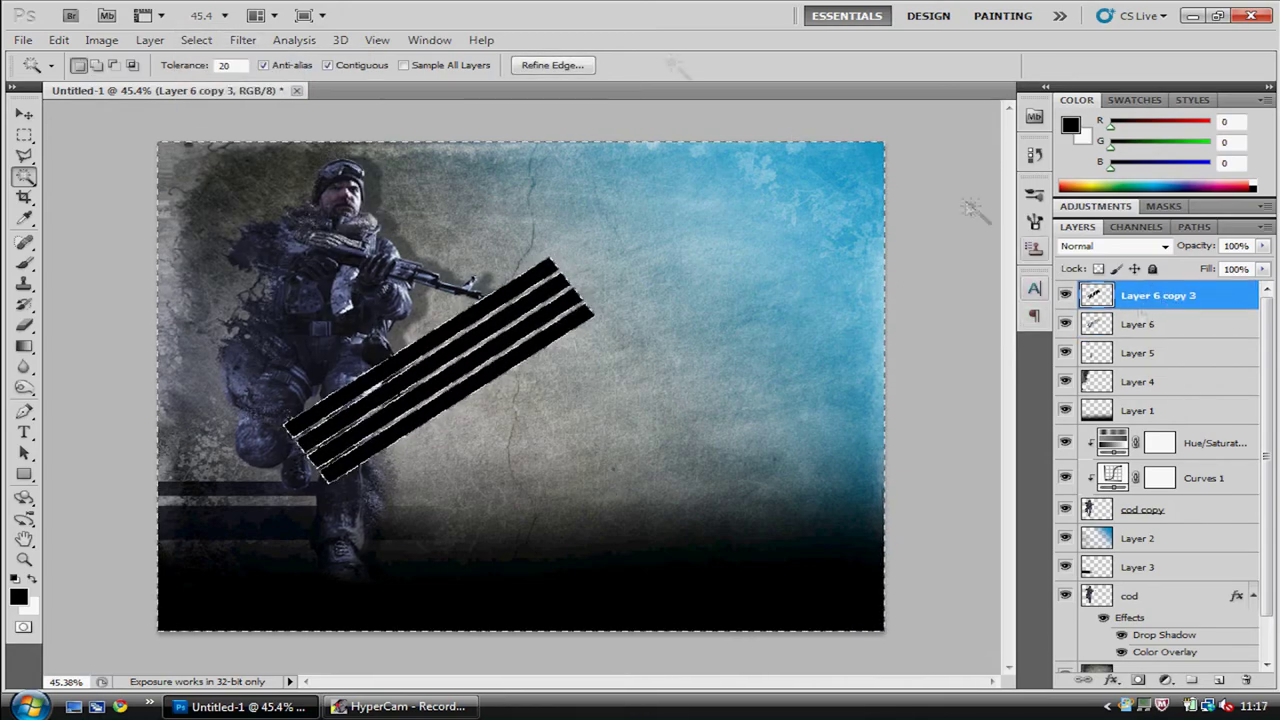
{"action": "key", "text": "Delete"}
Step: Zoom in on the soldier, then back out to the whole image
{"action": "key", "text": "v"}
{"action": "key", "text": "e"}
{"action": "scroll", "coordinate": [400, 350], "scroll_direction": "up", "scroll_amount": 3}
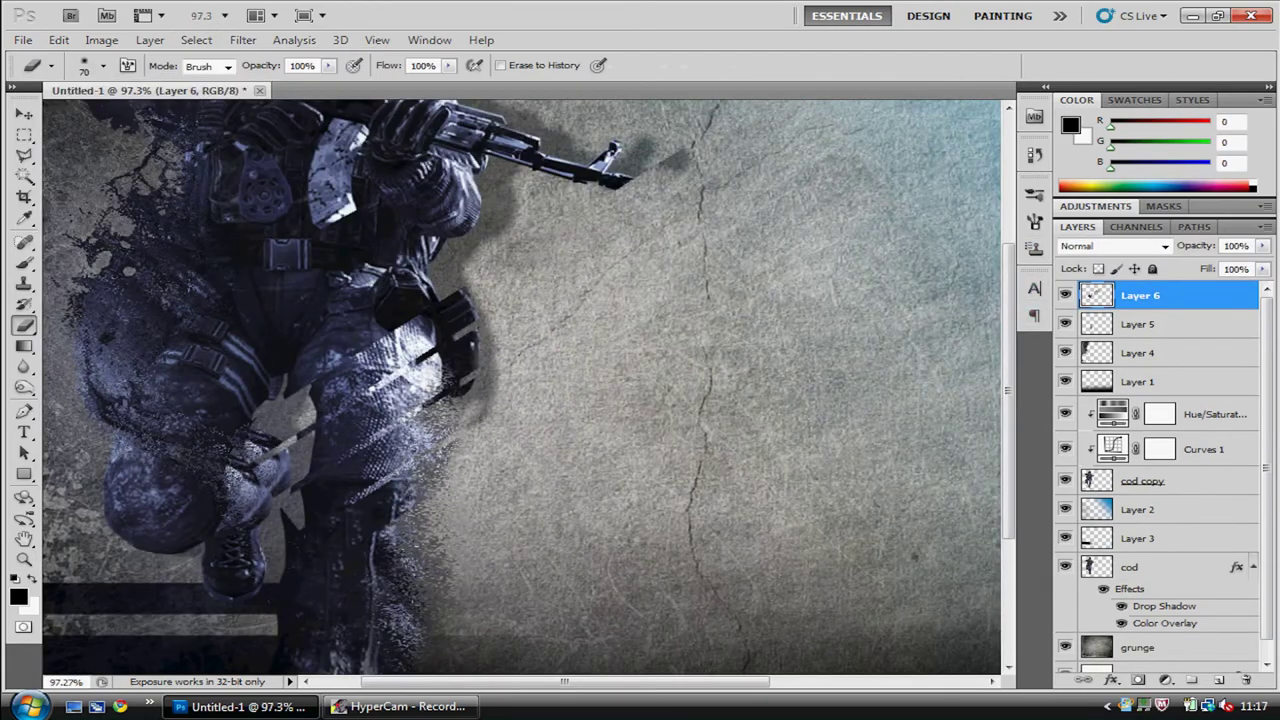
{"action": "key", "text": "z"}
{"action": "key", "text": "ctrl+0"}
Step: Select the Brush tool with white as the paint colour
{"action": "key", "text": "b"}
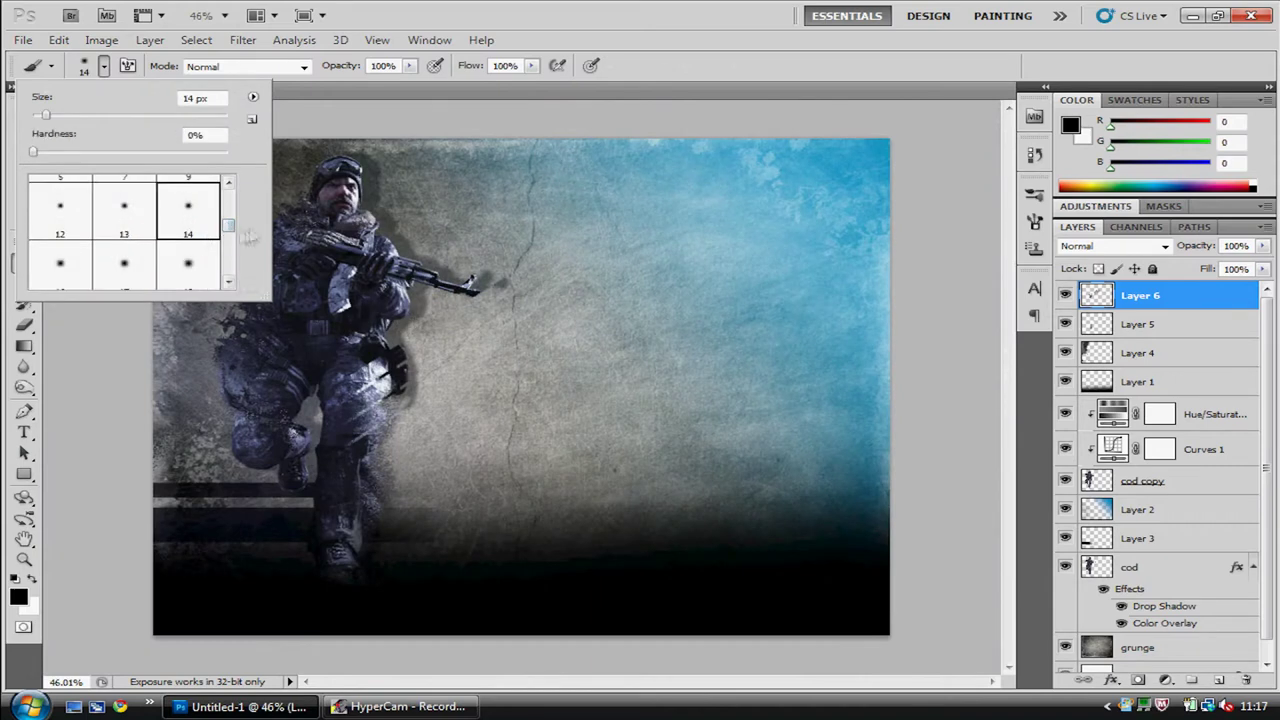
{"action": "key", "text": "x"}
{"action": "left_click", "coordinate": [17, 597]}
{"action": "left_click", "coordinate": [998, 243]}
{"action": "left_click", "coordinate": [1041, 352]}
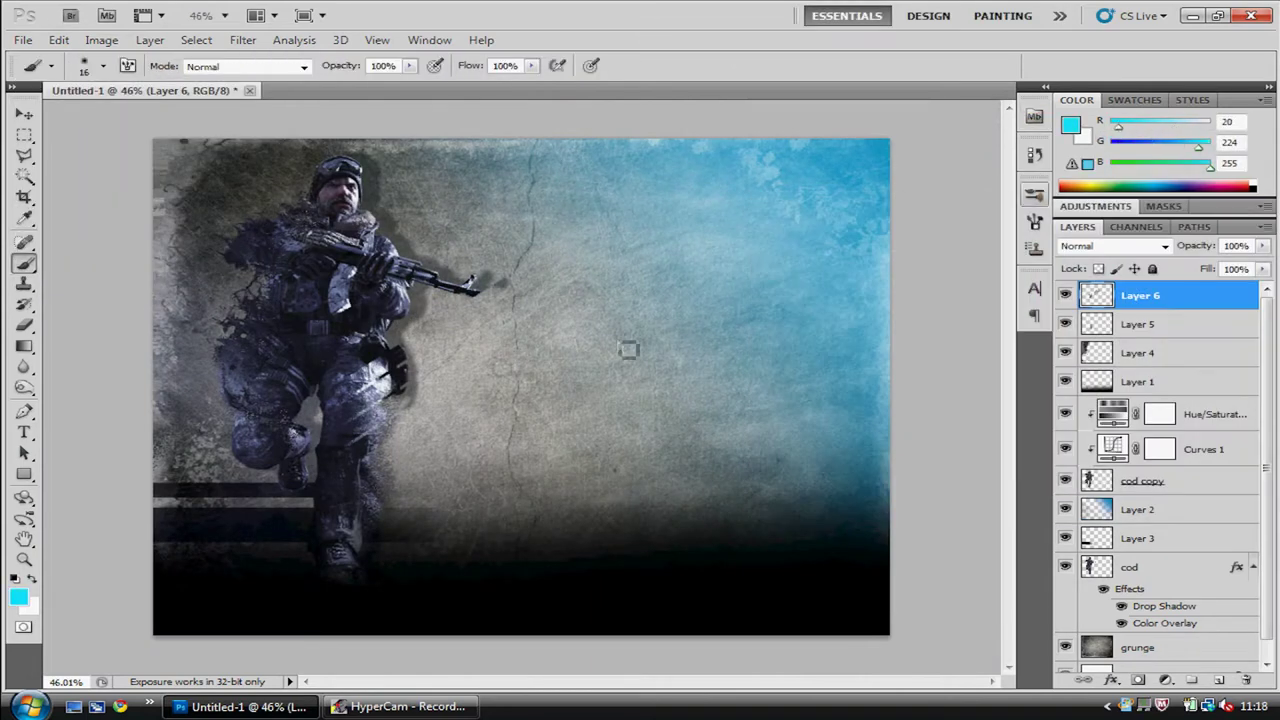
{"action": "key", "text": "Escape"}
Step: Enable brush scattering at 934% and size jitter in the Brush panel
{"action": "key", "text": "F5"}
{"action": "left_click", "coordinate": [733, 255]}
{"action": "left_click_drag", "start_coordinate": [960, 226], "coordinate": [998, 232]}
{"action": "left_click", "coordinate": [733, 255]}
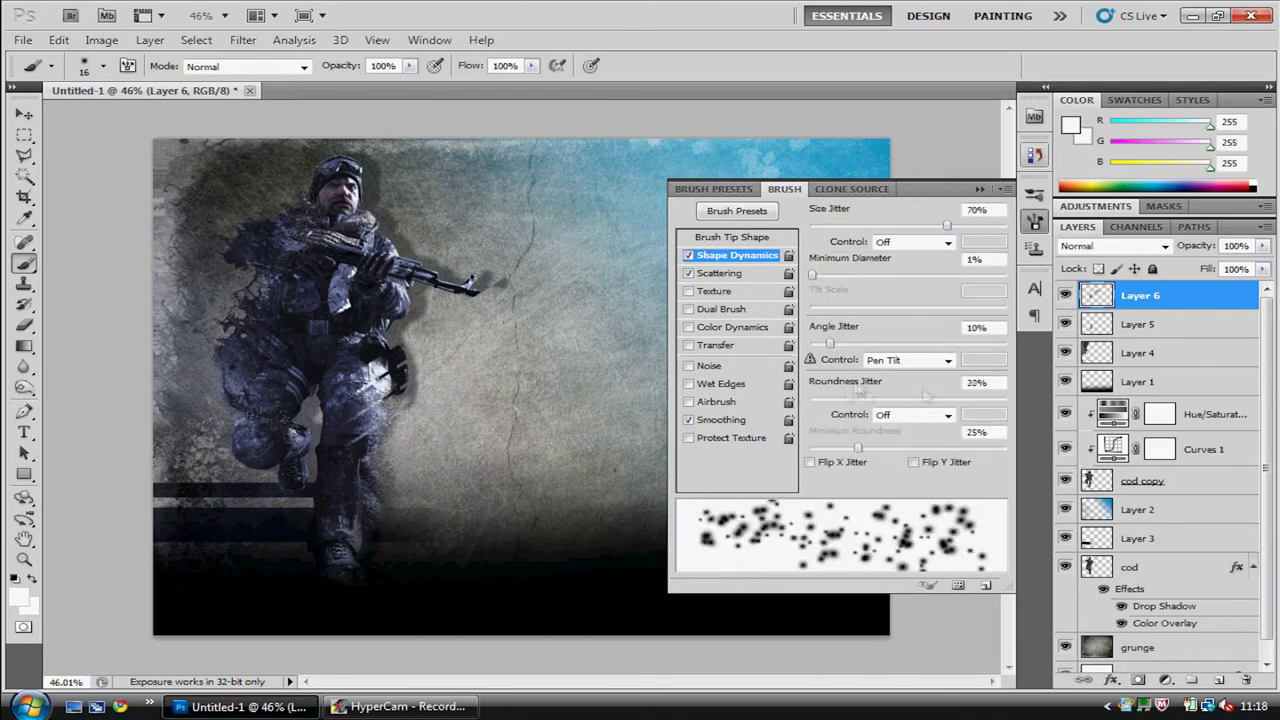
{"action": "key", "text": "F5"}
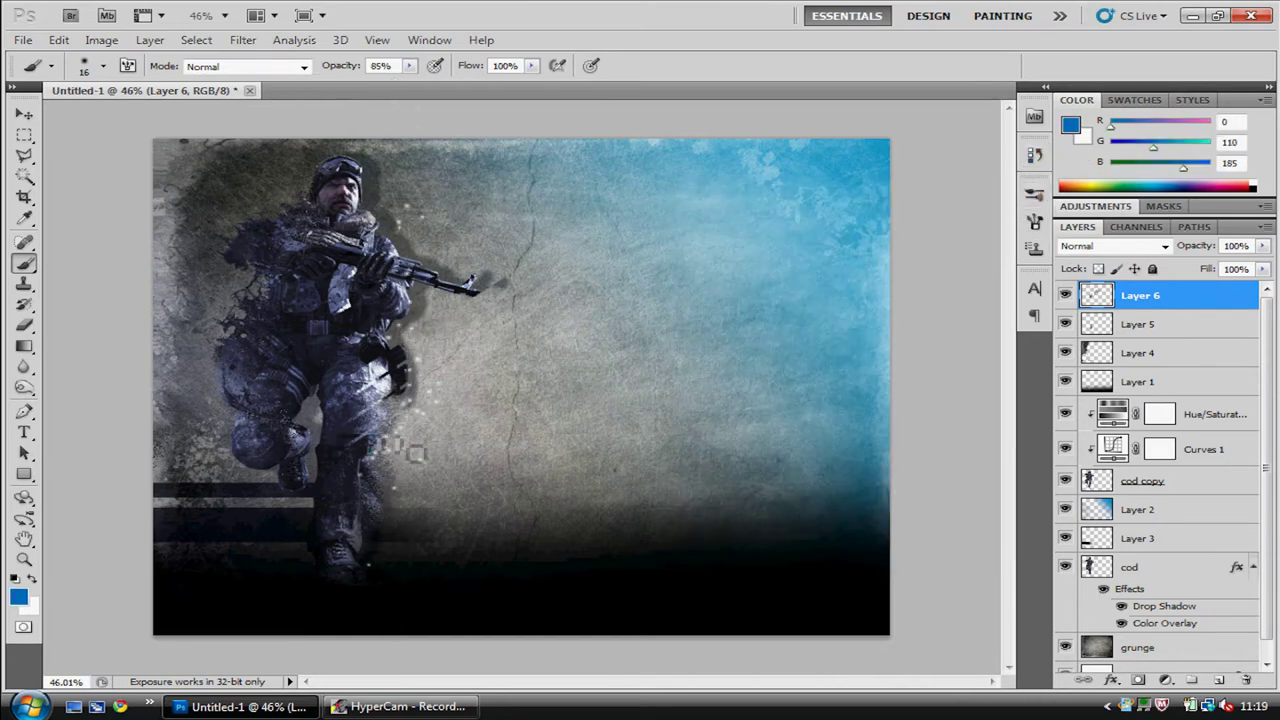
Step: Switch to the Ellipse shape tool
{"action": "left_click", "coordinate": [24, 561]}
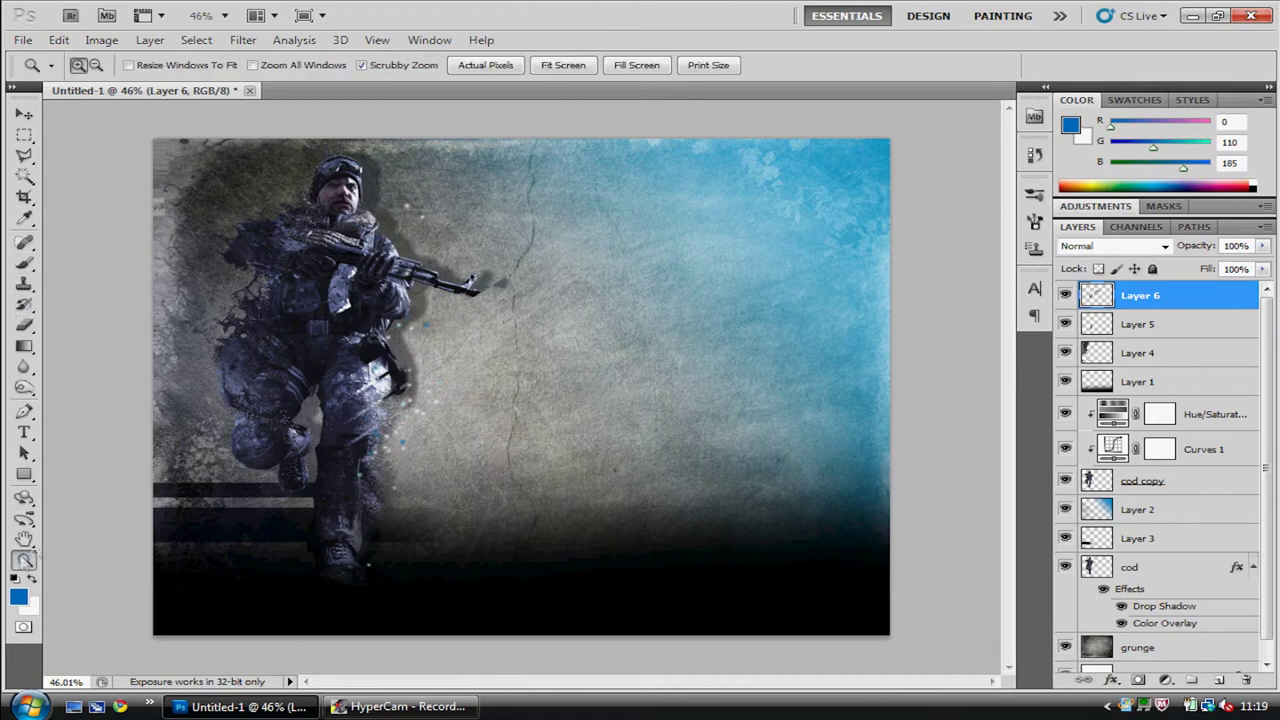
{"action": "right_click", "coordinate": [24, 474]}
{"action": "left_click", "coordinate": [100, 508]}
Step: Draw a blue circle on Layer 6 and erase a 618 px hole to make a ring
{"action": "left_click_drag", "start_coordinate": [270, 146], "coordinate": [808, 582]}
{"action": "key", "text": "ctrl+z"}
{"action": "left_click_drag", "start_coordinate": [328, 236], "coordinate": [760, 622]}
{"action": "key", "text": "b"}
{"action": "right_click", "coordinate": [255, 228]}
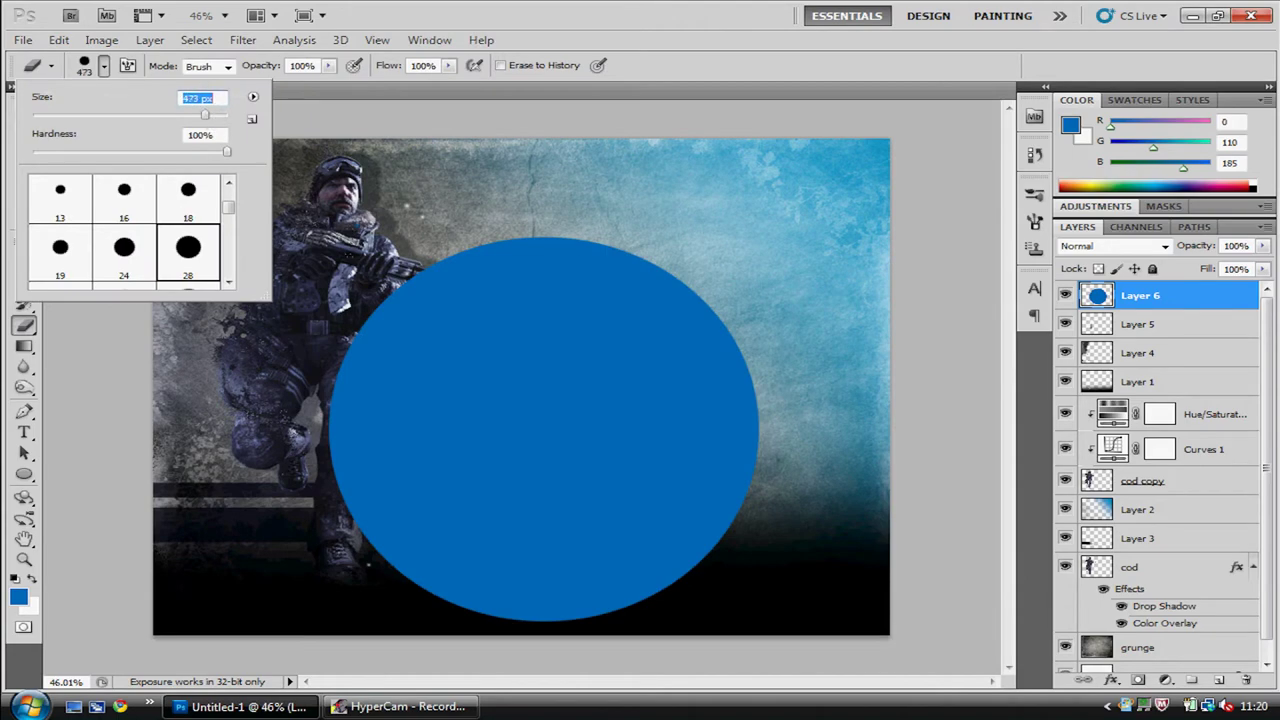
{"action": "type", "text": "618"}
{"action": "key", "text": "Return"}
{"action": "left_click", "coordinate": [541, 425]}
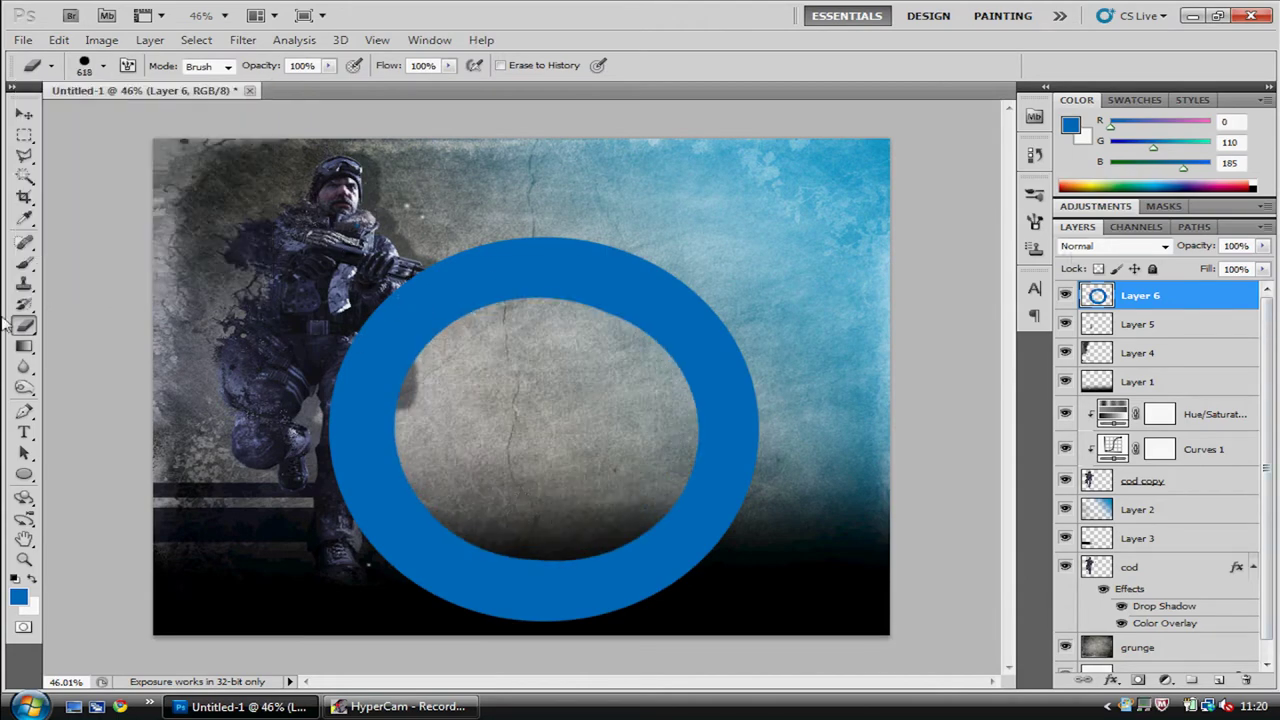
Step: Add a Gradient Overlay layer style to the ring
{"action": "double_click", "coordinate": [1180, 295]}
{"action": "left_click", "coordinate": [737, 366]}
{"action": "left_click", "coordinate": [1214, 143]}
Step: Stretch and enlarge the ring past the top-left of the canvas
{"action": "key", "text": "ctrl+t"}
{"action": "left_click_drag", "start_coordinate": [328, 429], "coordinate": [42, 411]}
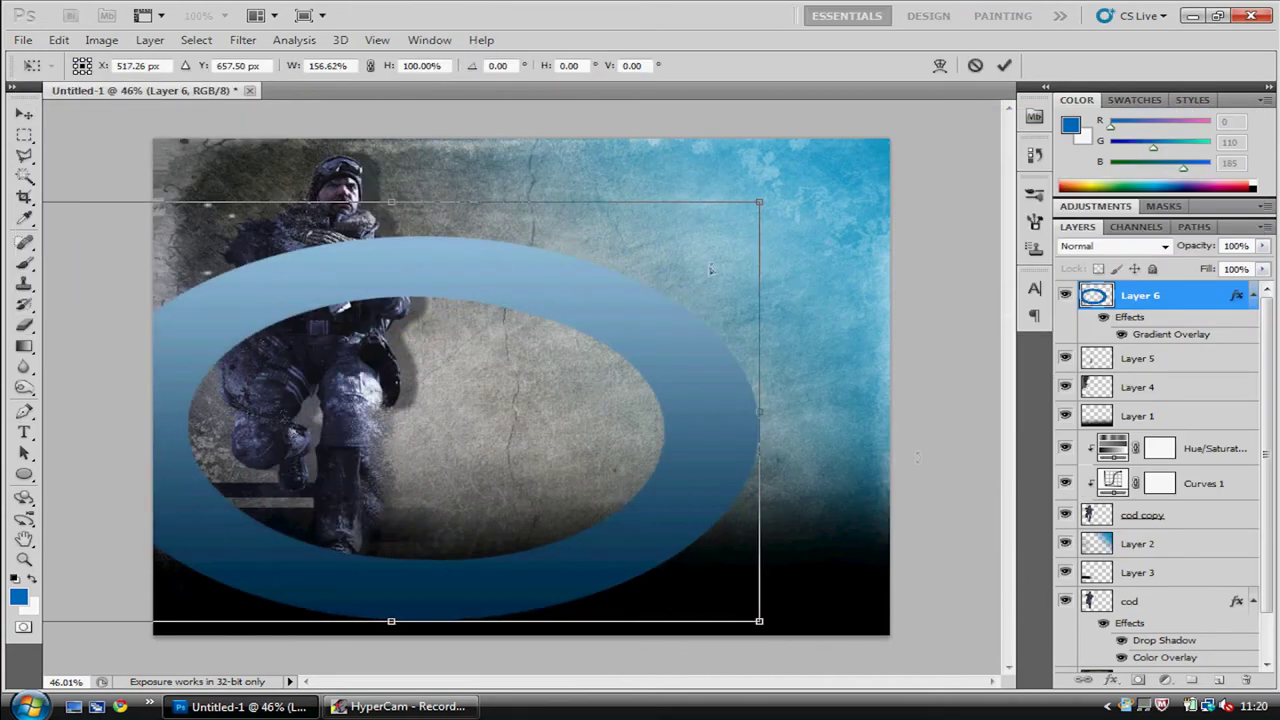
{"action": "key", "text": "ctrl+minus"}
{"action": "left_click_drag", "start_coordinate": [248, 284], "coordinate": [133, 119]}
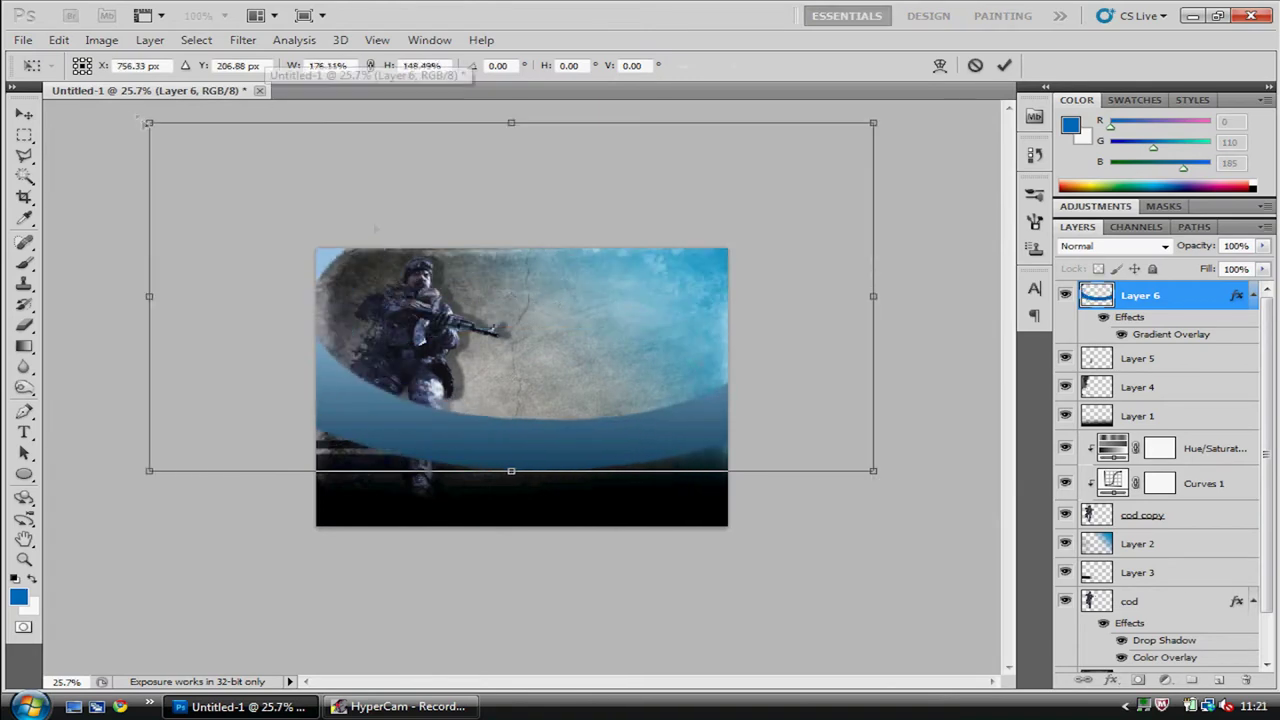
{"action": "key", "text": "Return"}
Step: Reorder the swoosh layer in the stack and set its opacity to 35%
{"action": "key", "text": "ctrl+bracketleft"}
{"action": "key", "text": "ctrl+bracketleft"}
{"action": "key", "text": "ctrl+bracketleft"}
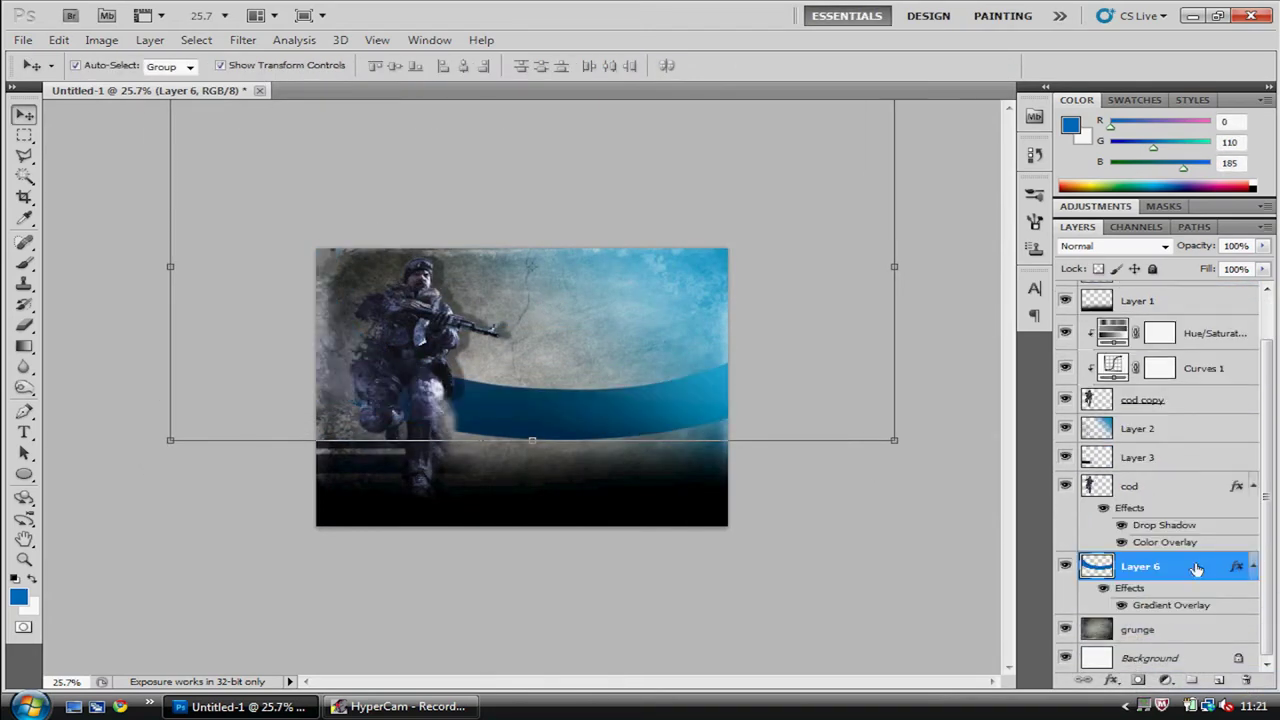
{"action": "key", "text": "ctrl+bracketright"}
{"action": "key", "text": "ctrl+bracketright"}
{"action": "key", "text": "ctrl+bracketright"}
{"action": "key", "text": "ctrl+bracketright"}
{"action": "key", "text": "ctrl+bracketleft"}
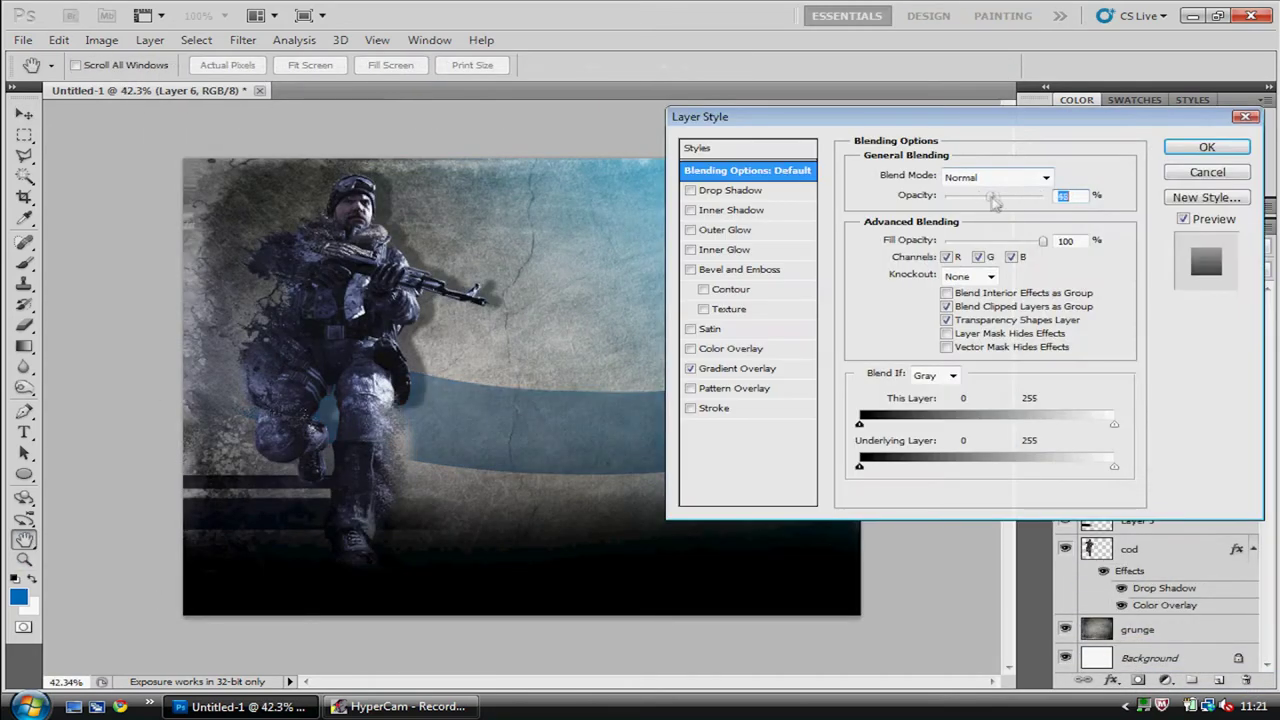
{"action": "key", "text": "Return"}
{"action": "key", "text": "z"}
Step: Duplicate the blue swoosh and nudge the copy upward
{"action": "key", "text": "ctrl+j"}
{"action": "key", "text": "v"}
{"action": "key", "text": "shift+Up"}
{"action": "key", "text": "shift+Up"}
{"action": "key", "text": "shift+Up"}
{"action": "key", "text": "y"}
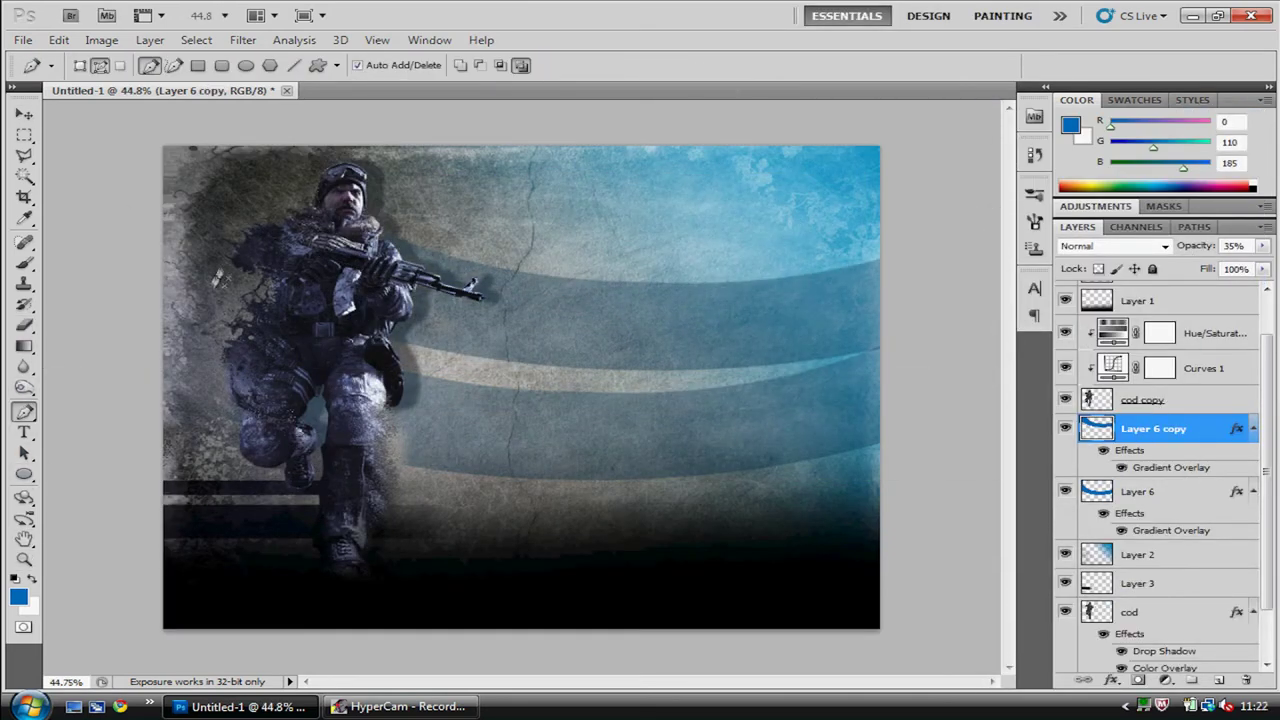
Step: Select both swoosh layers and move them higher up the image
{"action": "right_click", "coordinate": [470, 420]}
{"action": "left_click", "coordinate": [489, 436]}
{"action": "key", "text": "Return"}
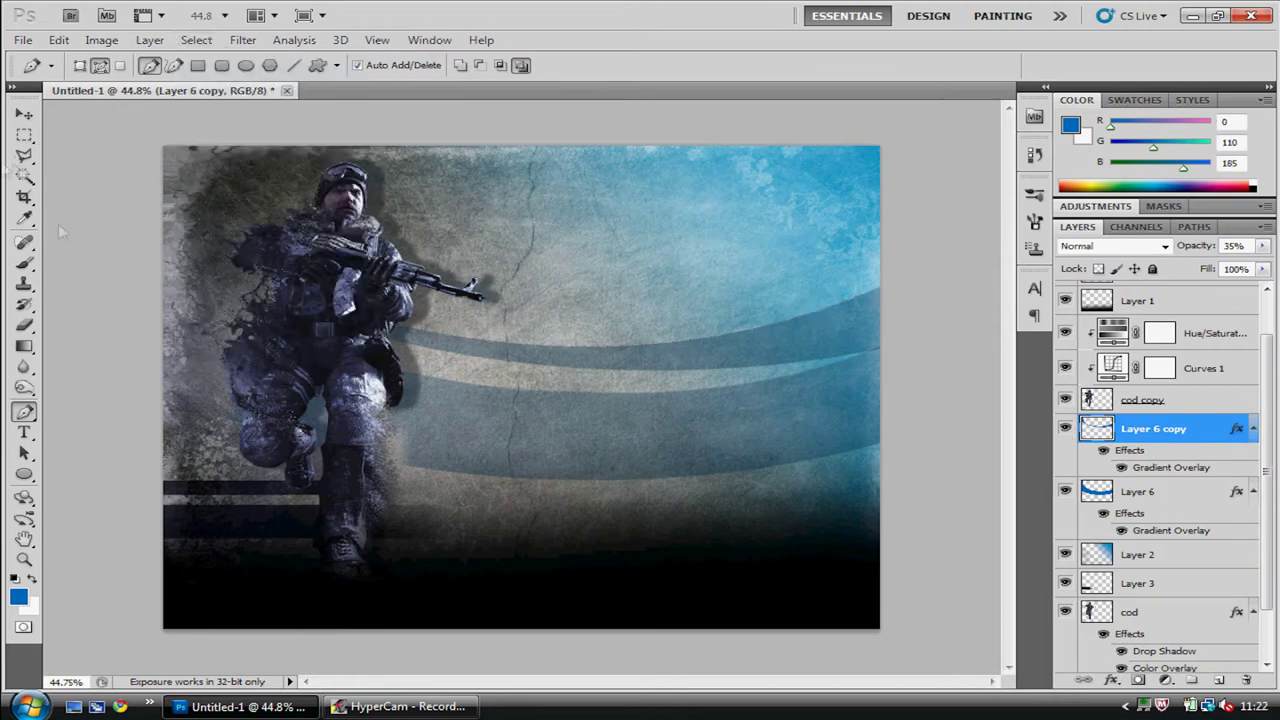
{"action": "key", "text": "ctrl+minus"}
{"action": "key", "text": "ctrl+t"}
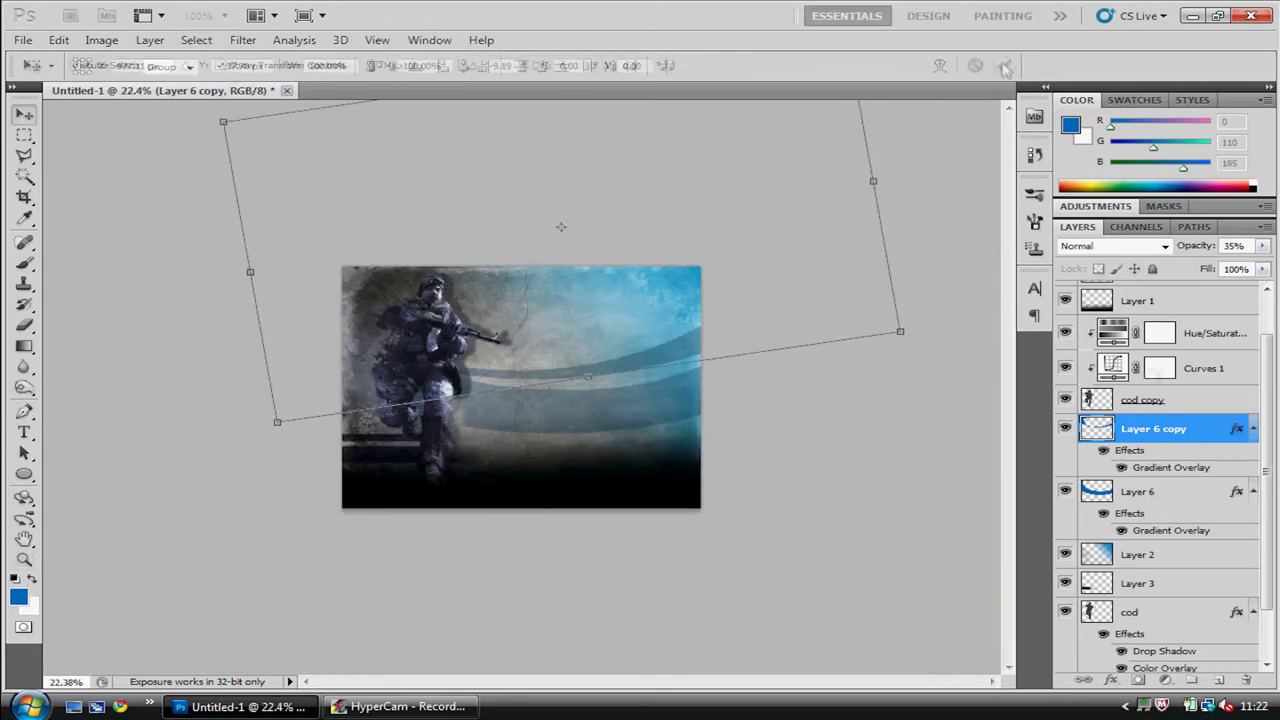
{"action": "key", "text": "Escape"}
{"action": "key", "text": "alt+shift+bracketleft"}
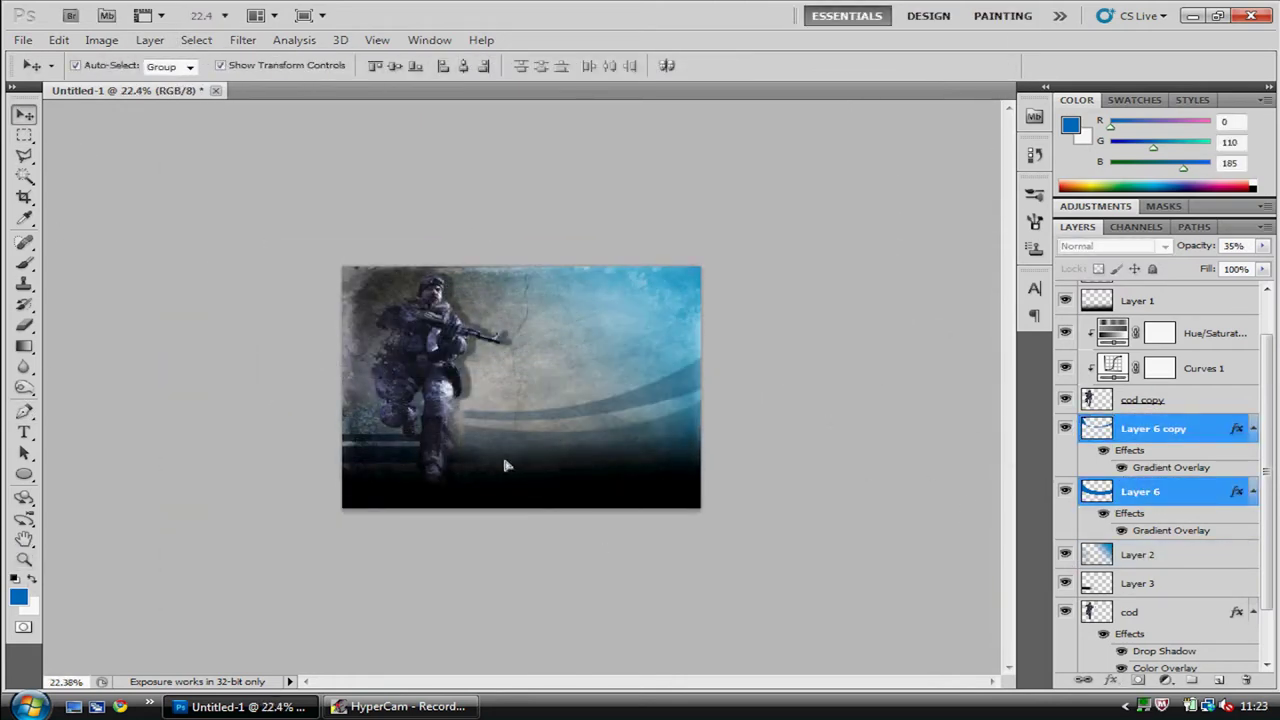
{"action": "left_click_drag", "start_coordinate": [506, 466], "coordinate": [543, 347]}
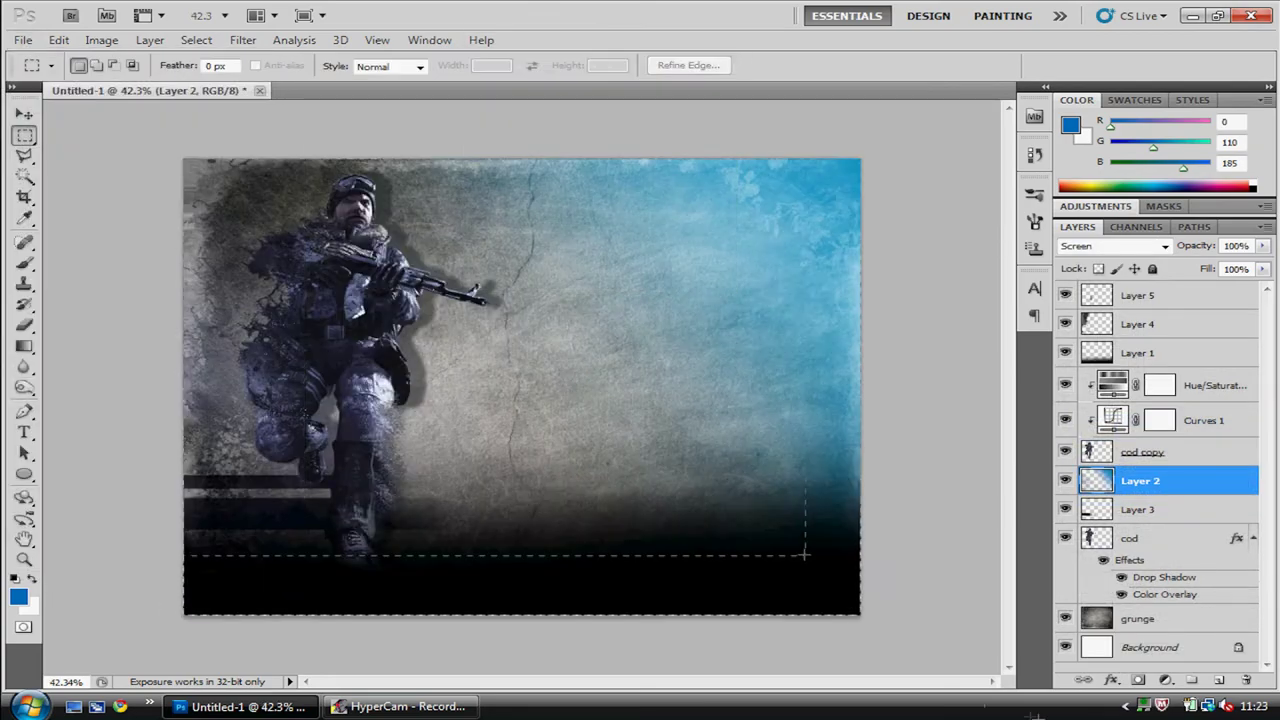
Step: Apply Displace with a PSD map and position the CALL OF DUTY logo near the bottom
{"action": "left_click", "coordinate": [243, 40]}
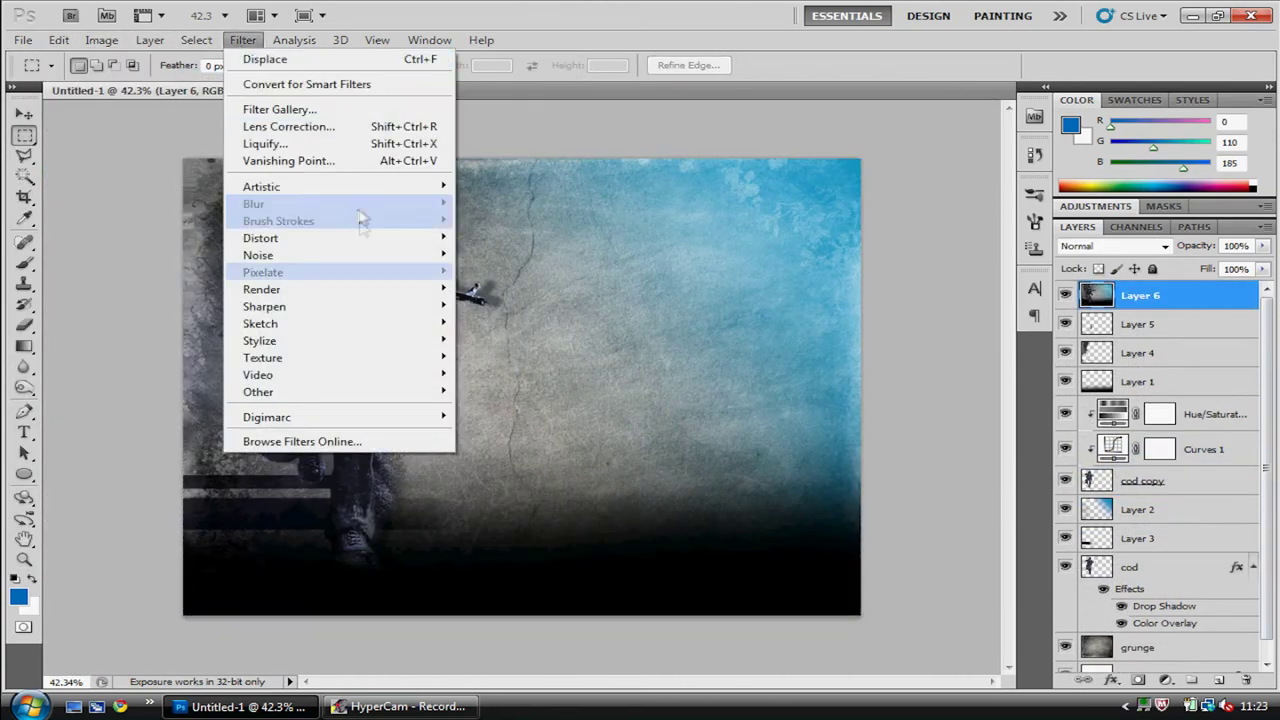
{"action": "left_click", "coordinate": [500, 251]}
{"action": "left_click", "coordinate": [710, 212]}
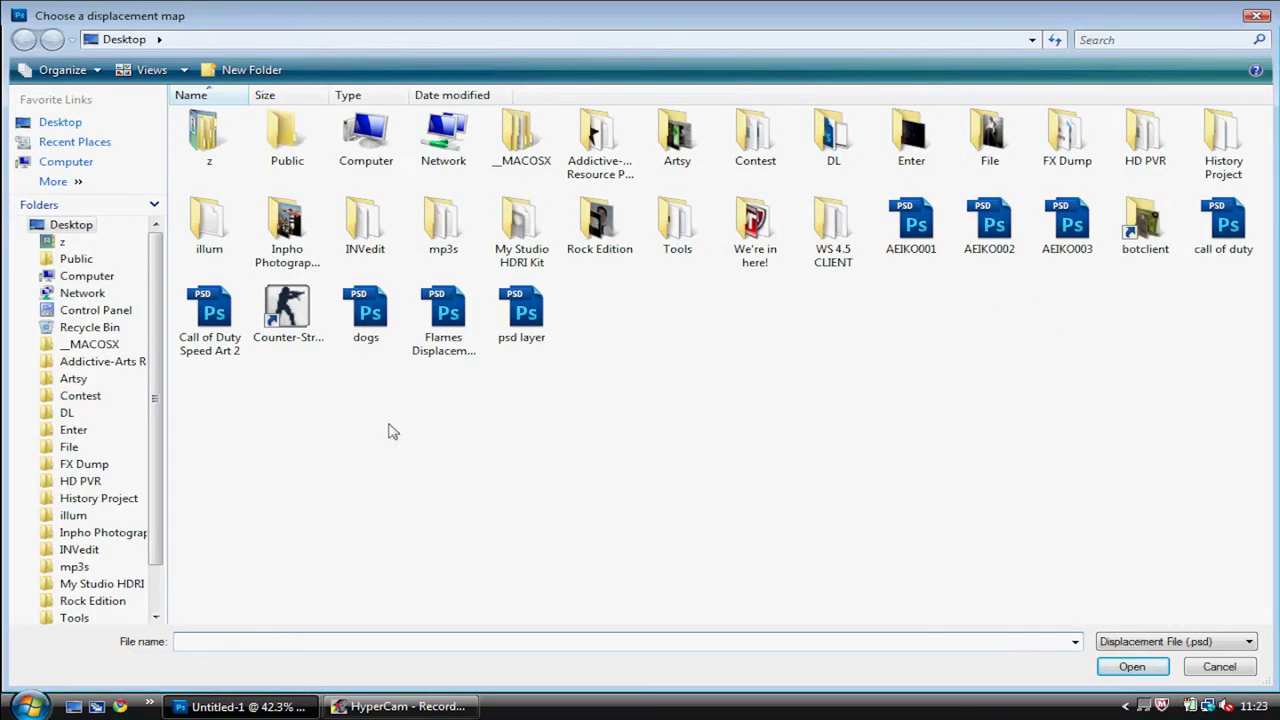
{"action": "double_click", "coordinate": [537, 323]}
{"action": "left_click_drag", "start_coordinate": [514, 400], "coordinate": [447, 530]}
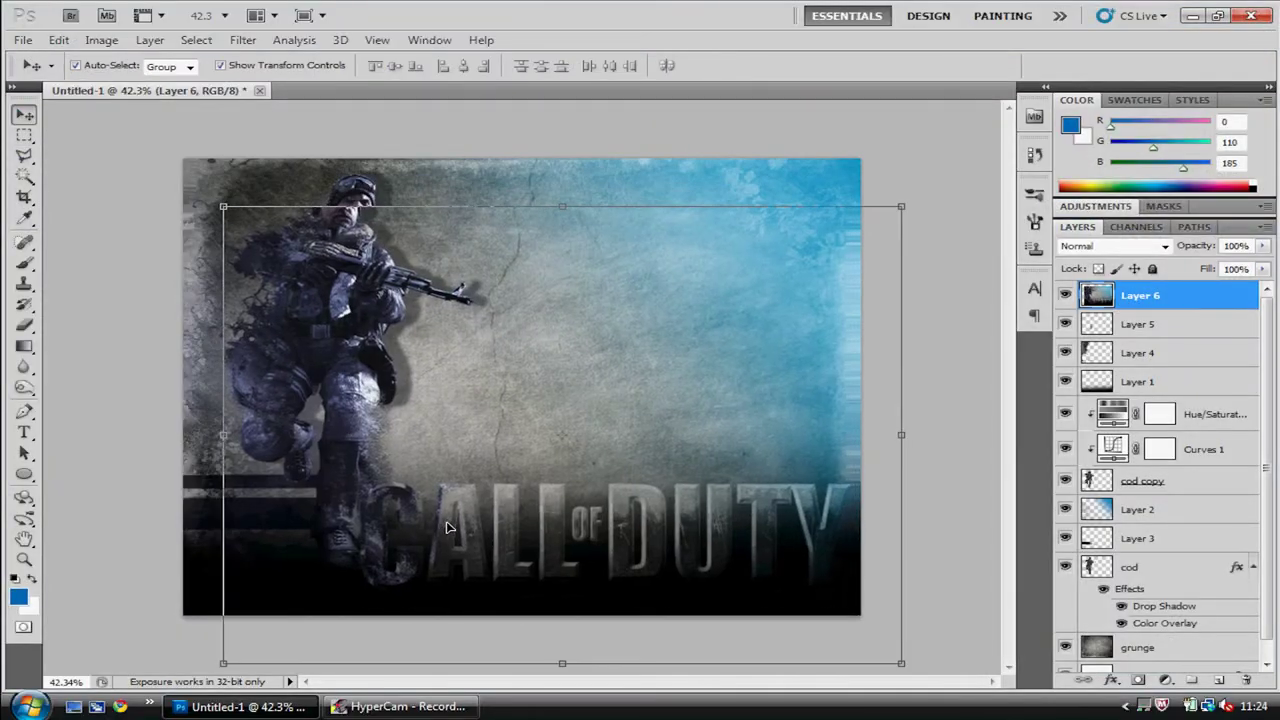
Step: Erase the logo's edges, shift it up slightly, and select a thin strip through the soldier
{"action": "key", "text": "e"}
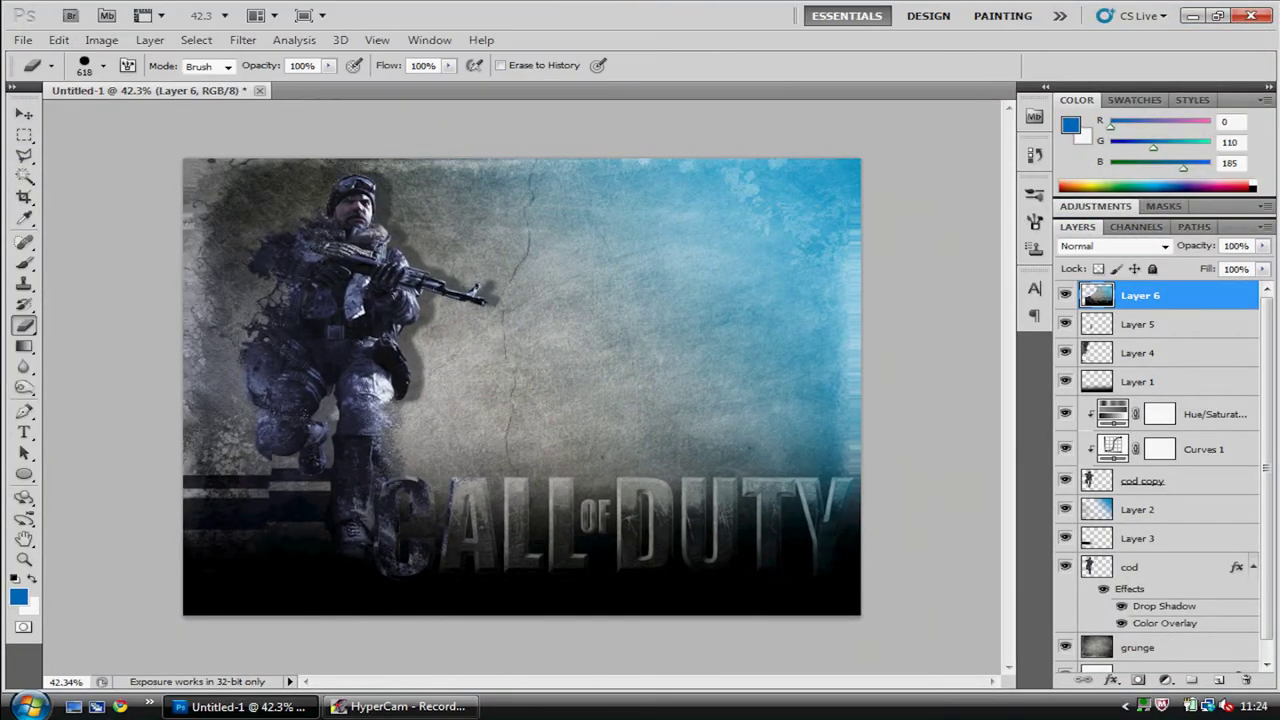
{"action": "left_click_drag", "start_coordinate": [458, 523], "coordinate": [458, 494]}
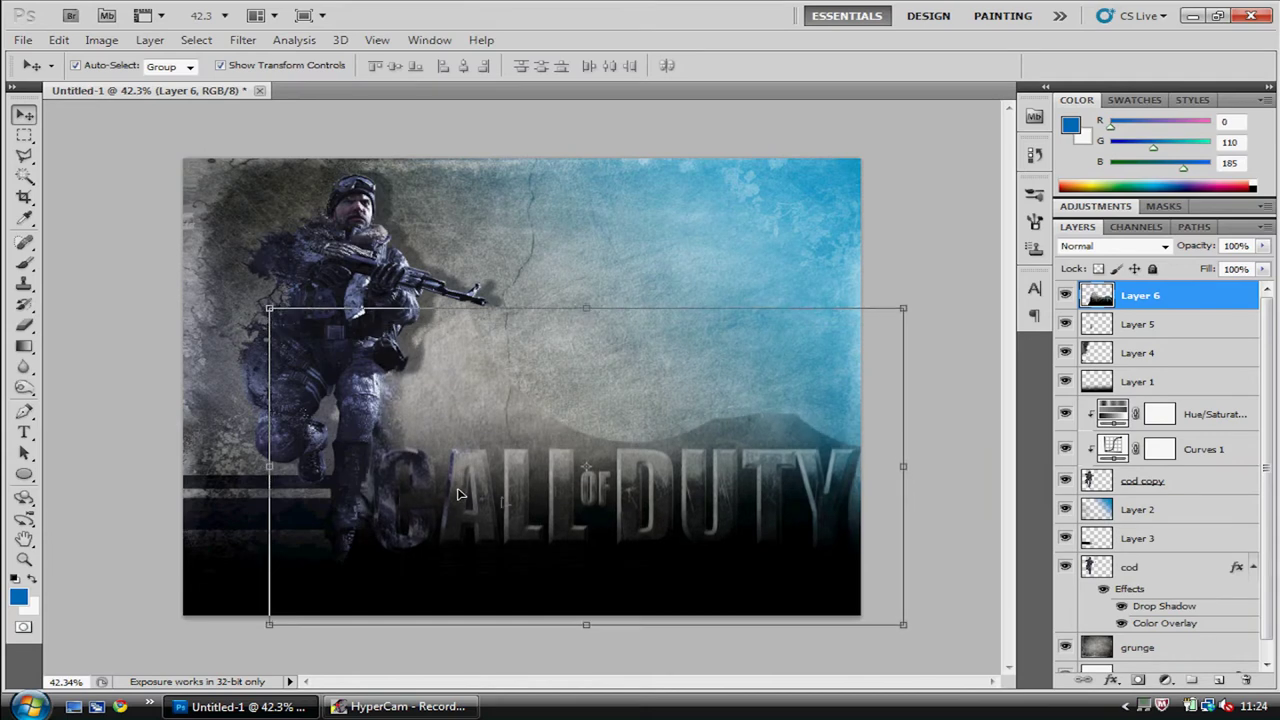
{"action": "left_click_drag", "start_coordinate": [455, 410], "coordinate": [470, 410]}
{"action": "key", "text": "Escape"}
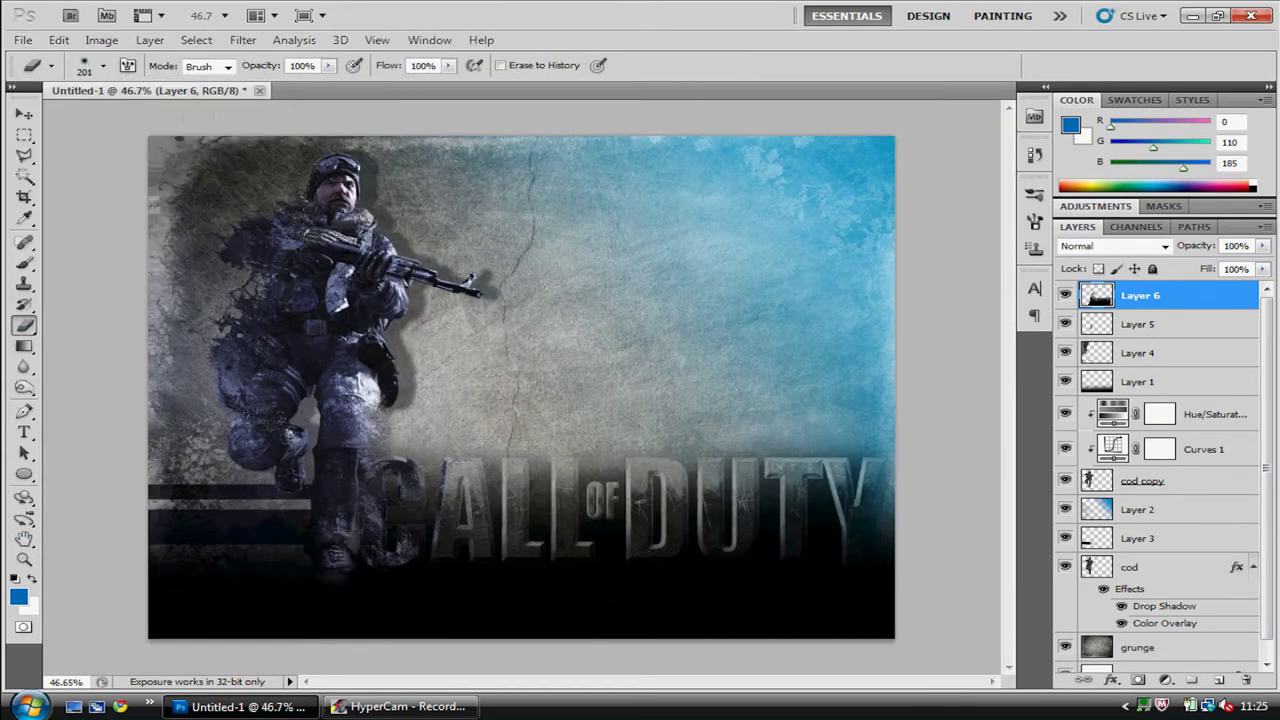
{"action": "key", "text": "z"}
{"action": "left_click_drag", "start_coordinate": [310, 570], "coordinate": [297, 570]}
{"action": "key", "text": "v"}
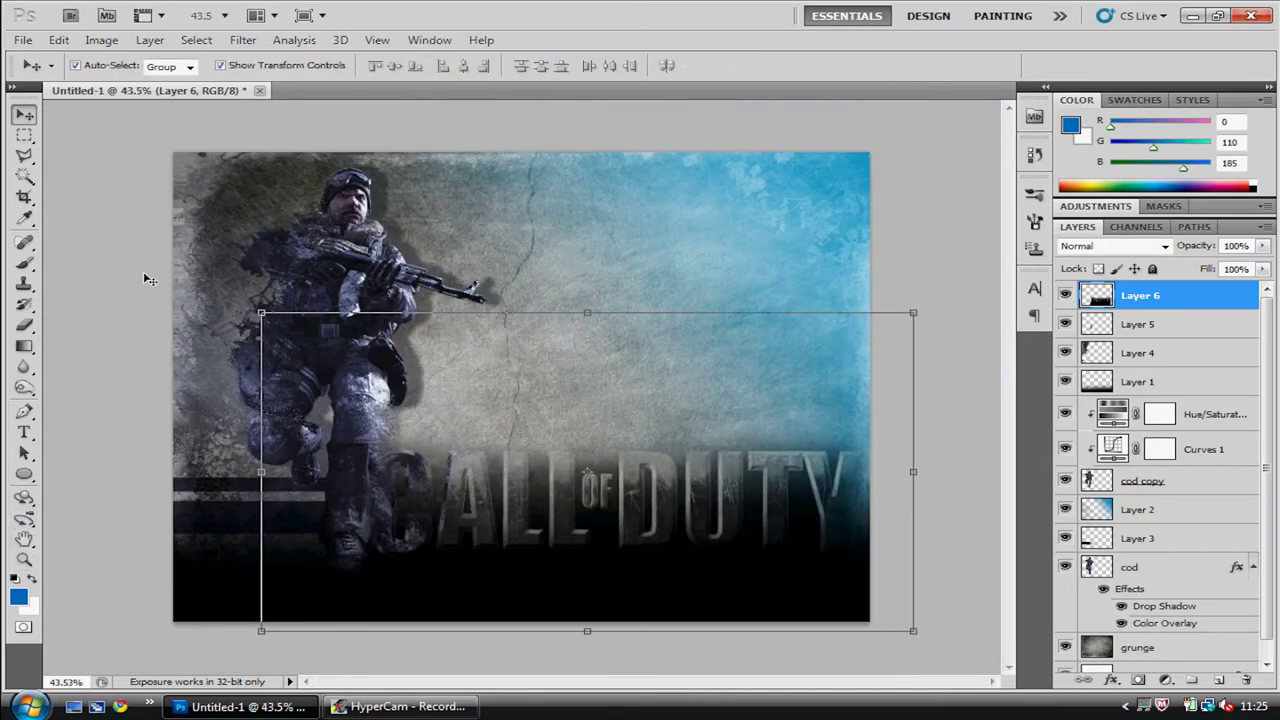
{"action": "left_click_drag", "start_coordinate": [368, 550], "coordinate": [368, 568]}
{"action": "left_click", "coordinate": [243, 40]}
Step: Copy the strip to a new layer, then undo the mistaken copy
{"action": "left_click", "coordinate": [196, 40]}
{"action": "key", "text": "Escape"}
{"action": "key", "text": "ctrl+j"}
{"action": "key", "text": "v"}
{"action": "key", "text": "ctrl+alt+shift+e"}
{"action": "key", "text": "ctrl+z"}
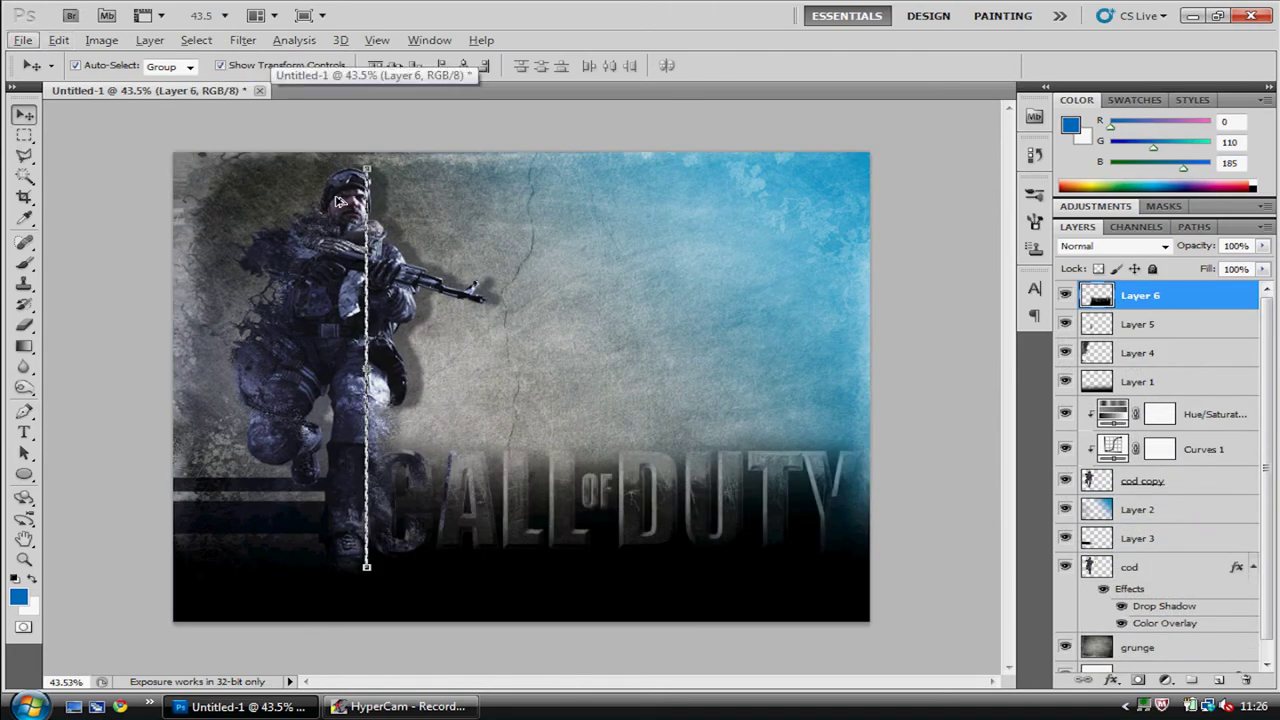
Step: Stamp the visible thin strip into a new Layer 7
{"action": "left_click", "coordinate": [101, 40]}
{"action": "key", "text": "Escape"}
{"action": "key", "text": "m"}
{"action": "key", "text": "ctrl+a"}
{"action": "left_click", "coordinate": [150, 40]}
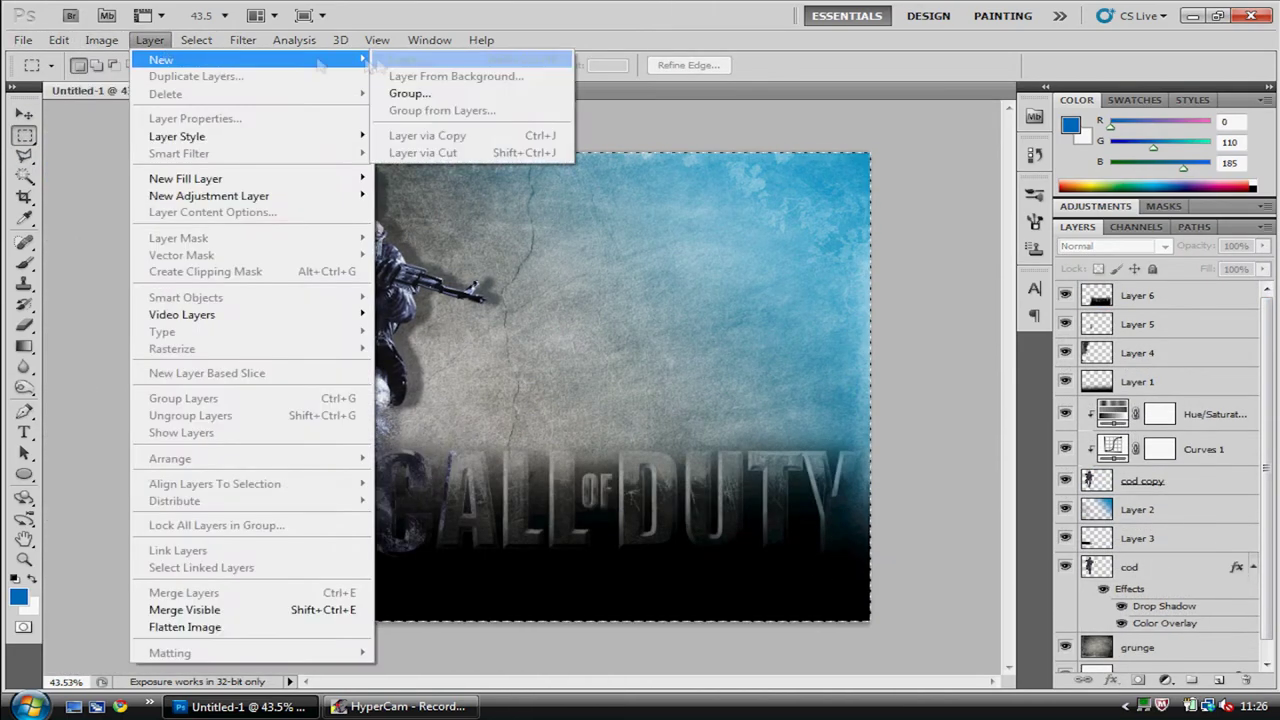
{"action": "left_click", "coordinate": [100, 184]}
{"action": "key", "text": "ctrl+alt+shift+e"}
Step: Stretch the strip sideways into streaks, erase the excess, and set opacity to 65%
{"action": "left_click_drag", "start_coordinate": [368, 381], "coordinate": [407, 254]}
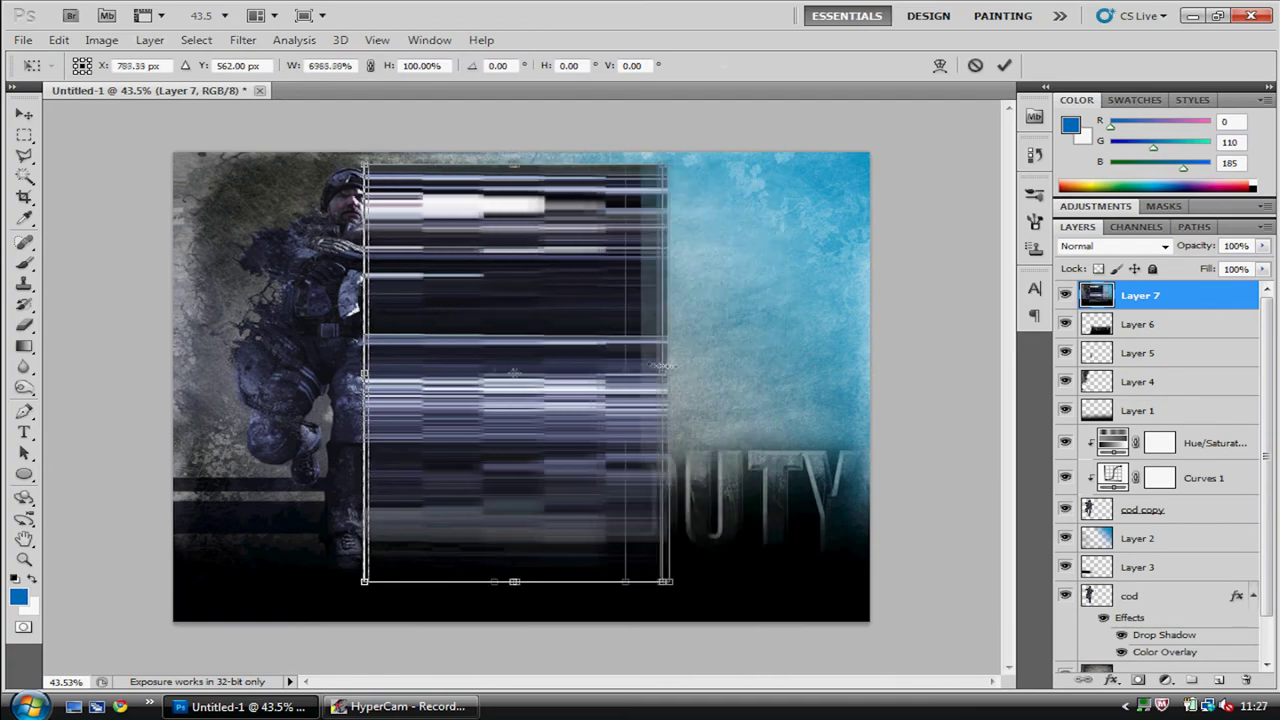
{"action": "left_click_drag", "start_coordinate": [560, 508], "coordinate": [490, 260]}
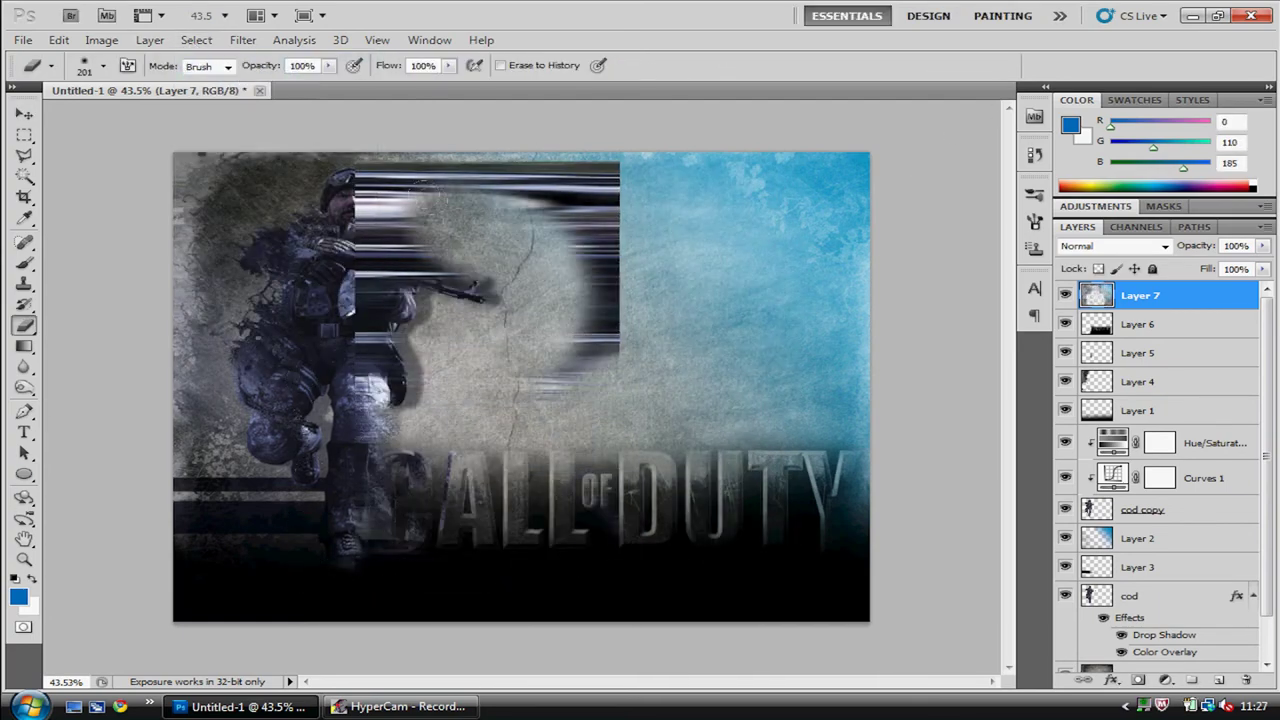
{"action": "double_click", "coordinate": [1157, 291]}
{"action": "type", "text": "65"}
{"action": "key", "text": "Return"}
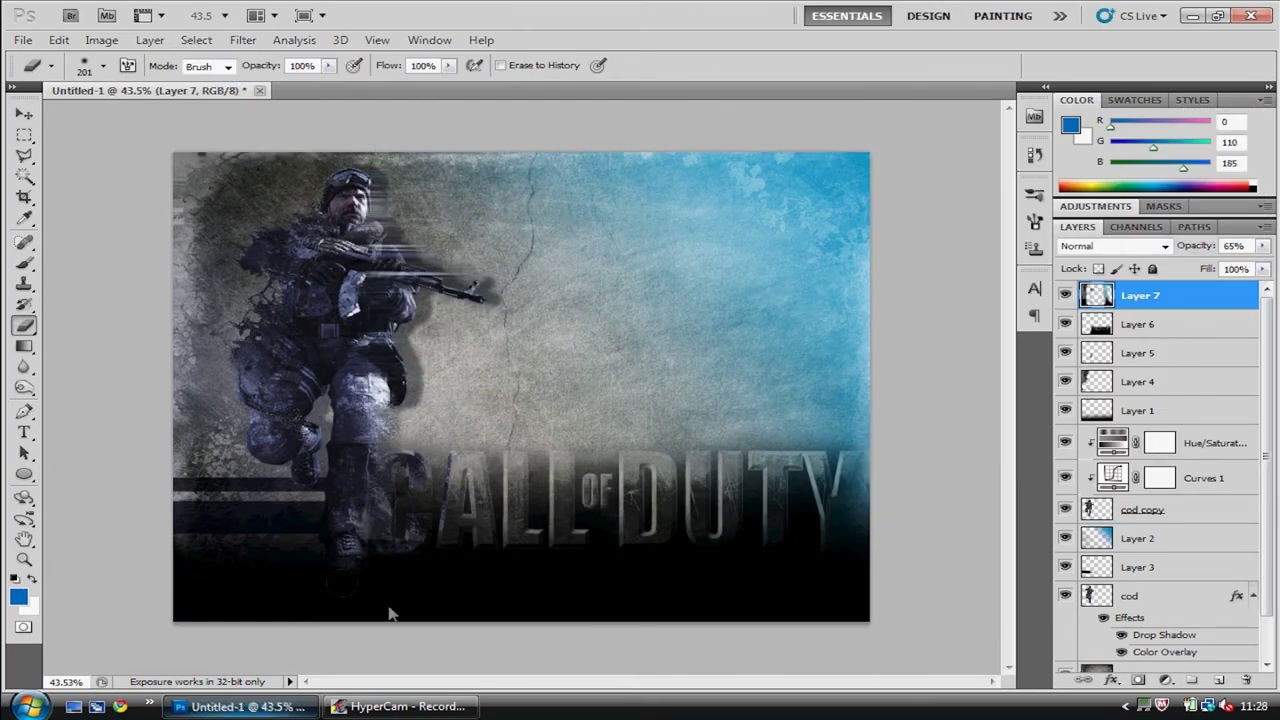
Step: Pick a much larger soft brush and zoom out to the whole canvas
{"action": "left_click", "coordinate": [102, 65]}
{"action": "double_click", "coordinate": [126, 251]}
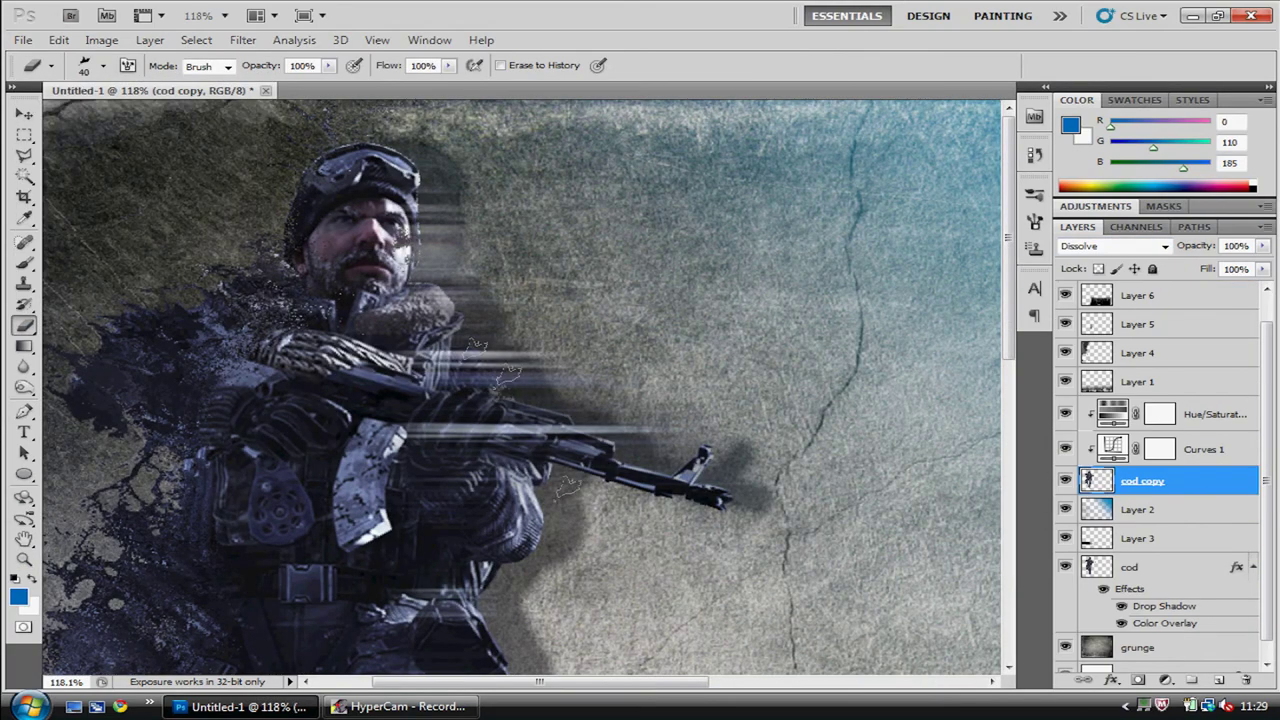
{"action": "key", "text": "z"}
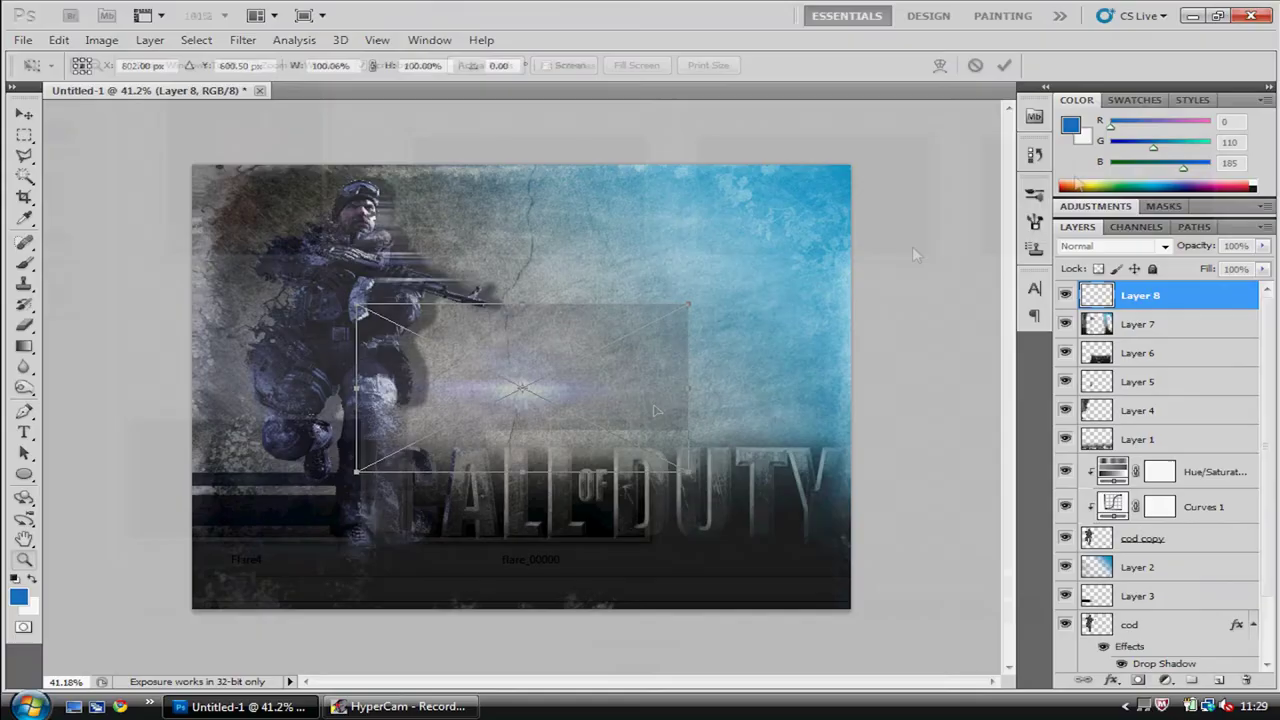
Step: Place the blue flare in Linear Dodge (Add) below Layer 2, rotated 90°, and erase its edges
{"action": "left_click", "coordinate": [1110, 245]}
{"action": "left_click", "coordinate": [1110, 434]}
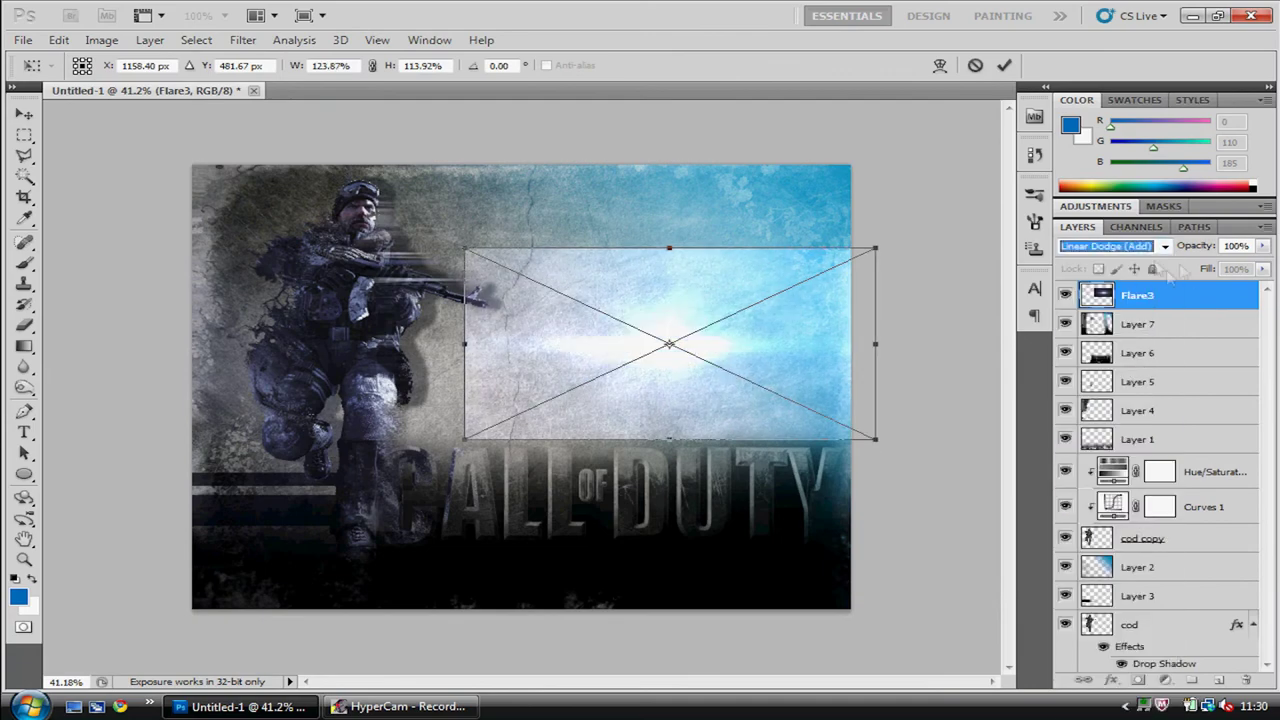
{"action": "key", "text": "Return"}
{"action": "key", "text": "v"}
{"action": "left_click_drag", "start_coordinate": [1137, 295], "coordinate": [1137, 581]}
{"action": "key", "text": "ctrl+t"}
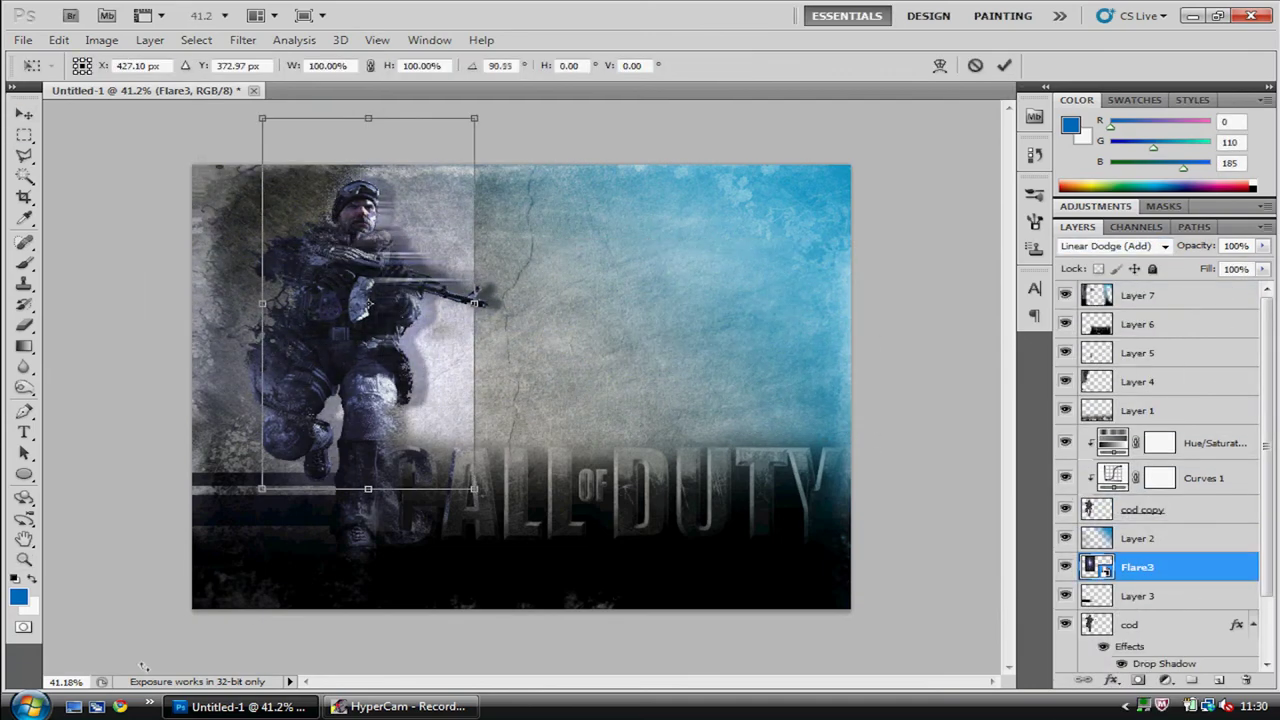
{"action": "key", "text": "Return"}
{"action": "key", "text": "e"}
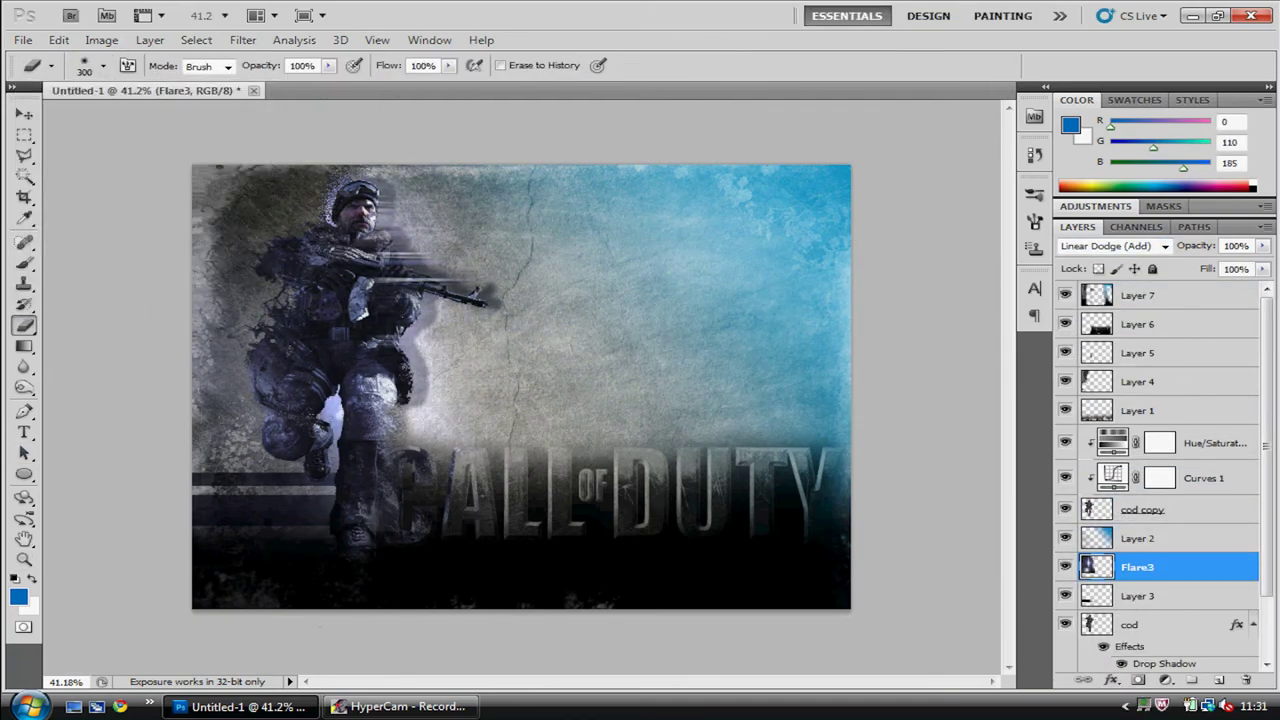
{"action": "key", "text": "ctrl+plus"}
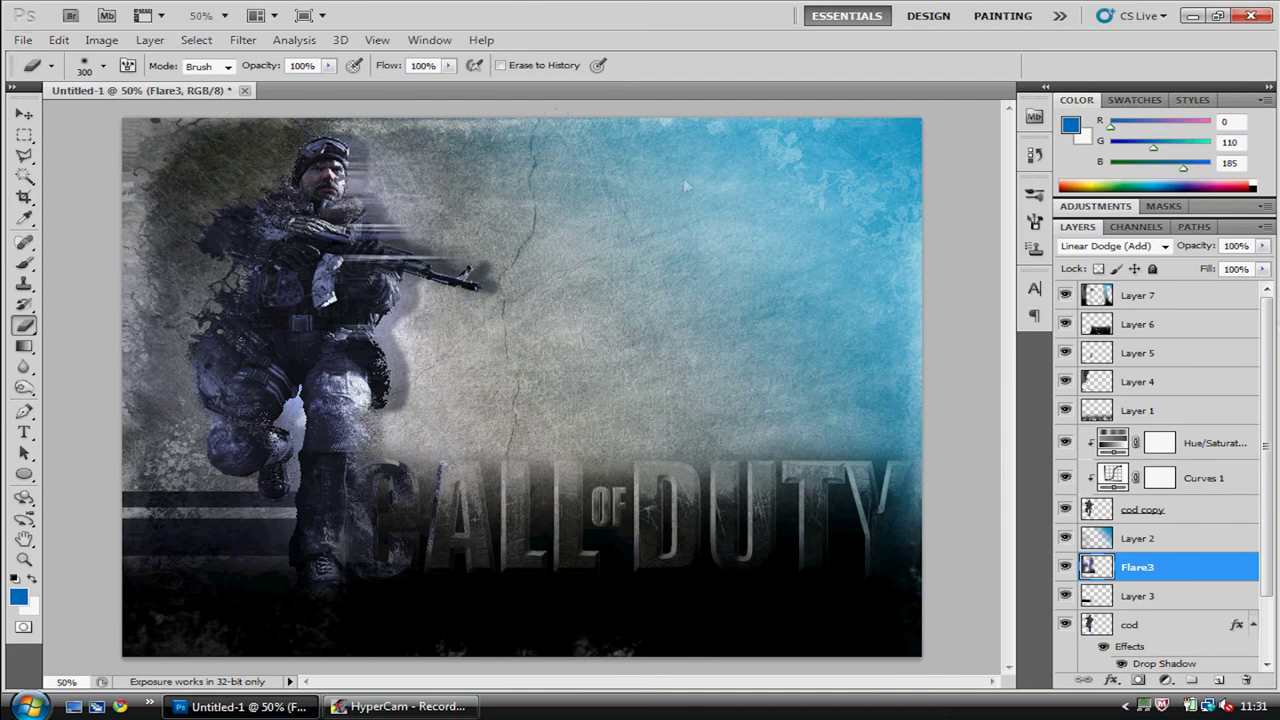
Step: Select all, Copy Merged and paste the whole image as new Layer 8
{"action": "left_click", "coordinate": [1137, 295]}
{"action": "key", "text": "m"}
{"action": "left_click", "coordinate": [59, 40]}
{"action": "left_click", "coordinate": [191, 171]}
{"action": "key", "text": "ctrl+v"}
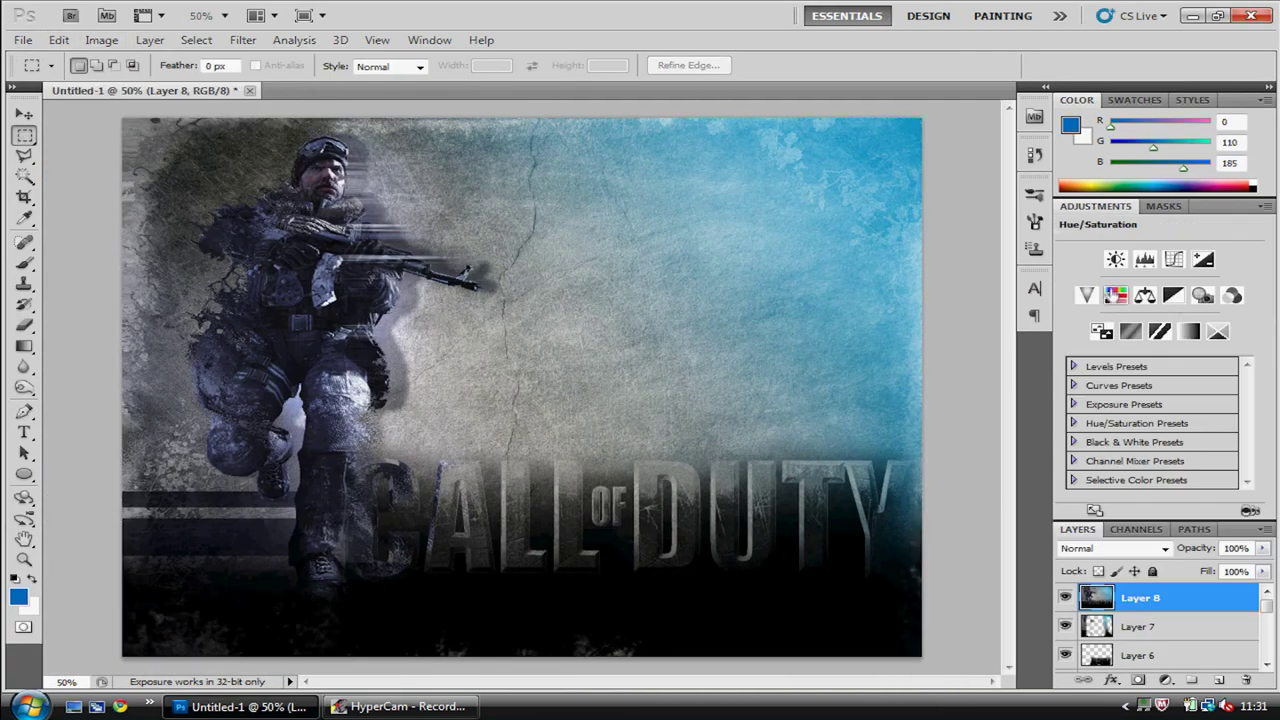
Step: Add a Curves adjustment over the merged copy and pick a white cloud brush
{"action": "left_click", "coordinate": [1173, 259]}
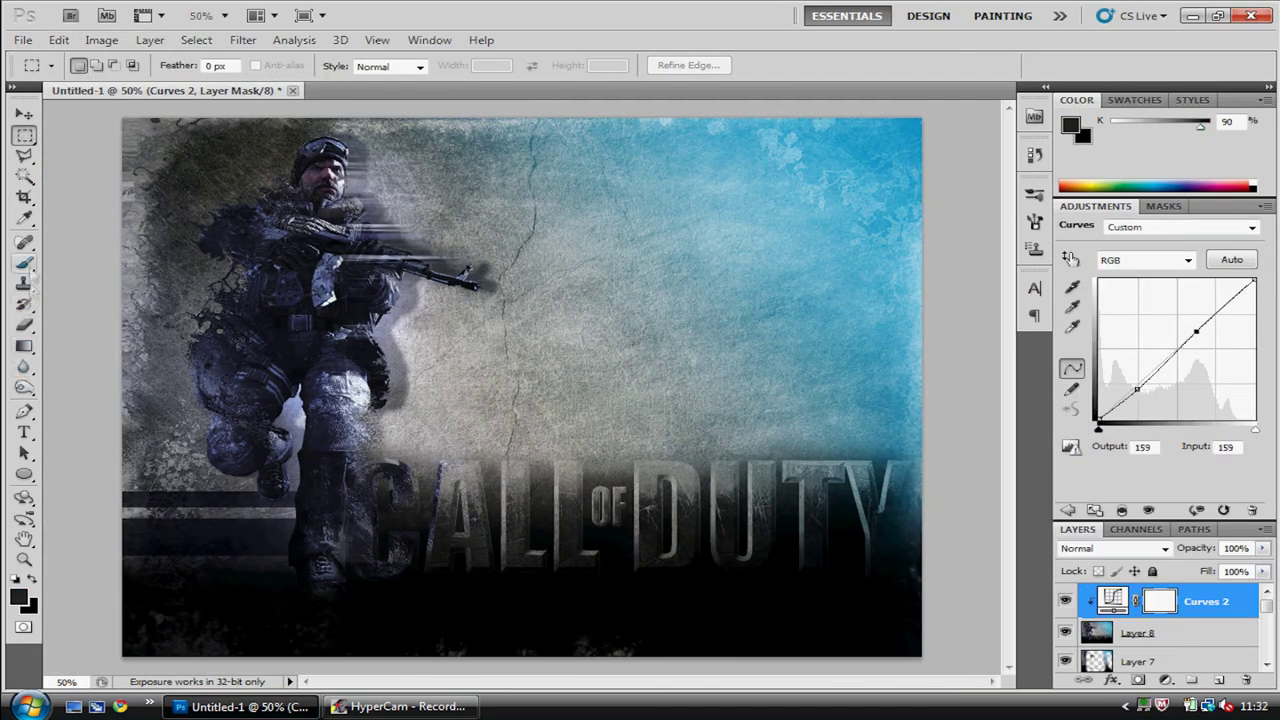
{"action": "key", "text": "b"}
{"action": "double_click", "coordinate": [1096, 206]}
{"action": "key", "text": "x"}
{"action": "left_click", "coordinate": [103, 66]}
{"action": "key", "text": "Escape"}
Step: Paint soft white smoke at 25% opacity along the bottom of Layer 8
{"action": "key", "text": "z"}
{"action": "left_click_drag", "start_coordinate": [985, 220], "coordinate": [937, 217]}
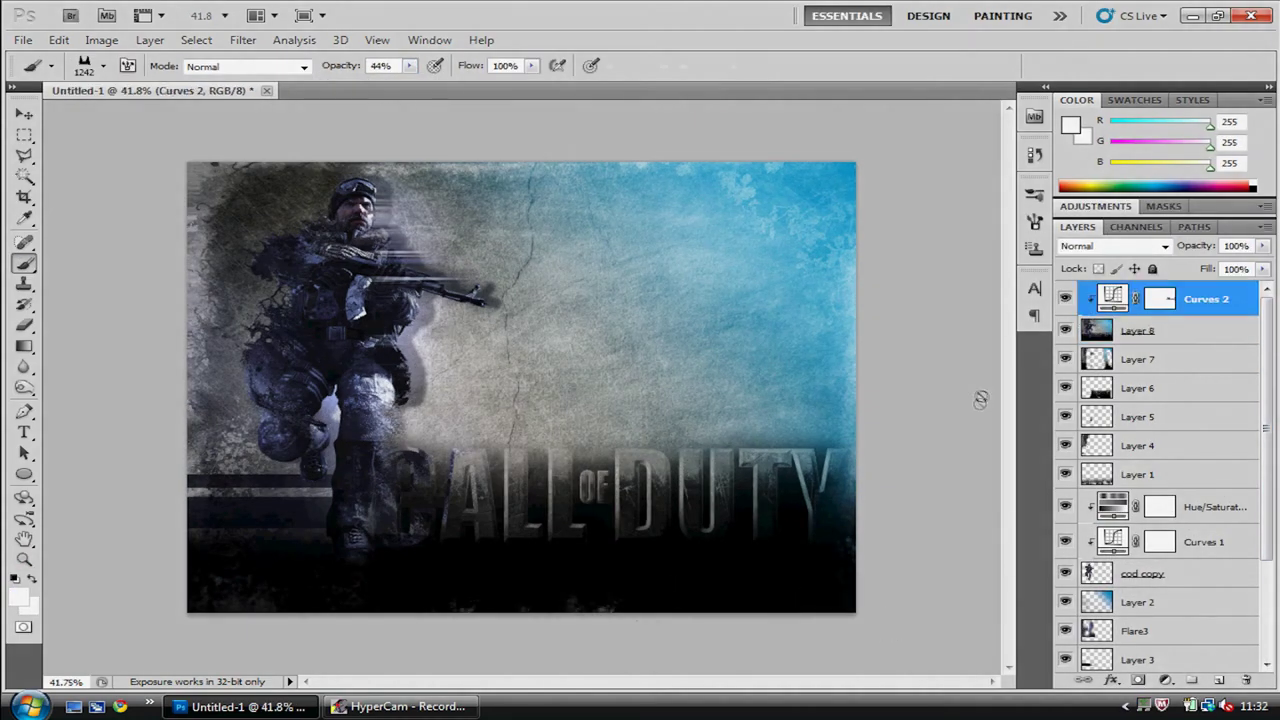
{"action": "left_click", "coordinate": [1140, 330]}
{"action": "key", "text": "2"}
{"action": "key", "text": "5"}
{"action": "left_click", "coordinate": [103, 66]}
{"action": "key", "text": "Return"}
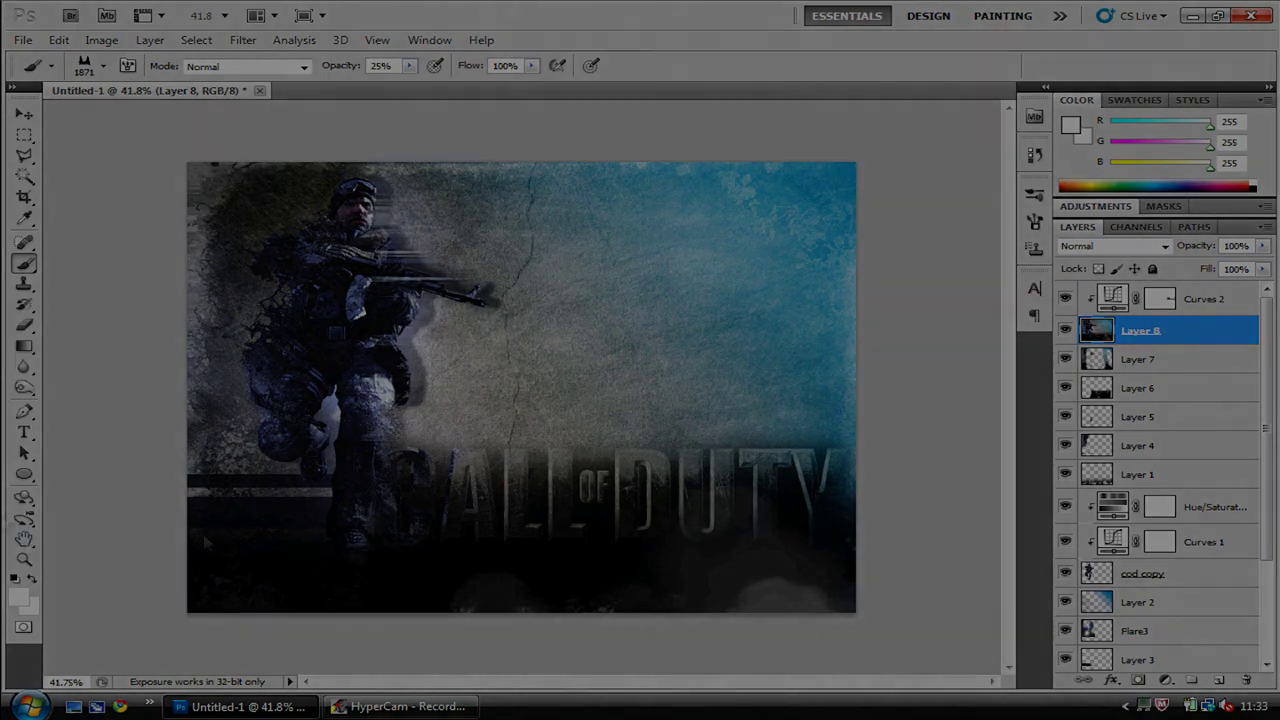